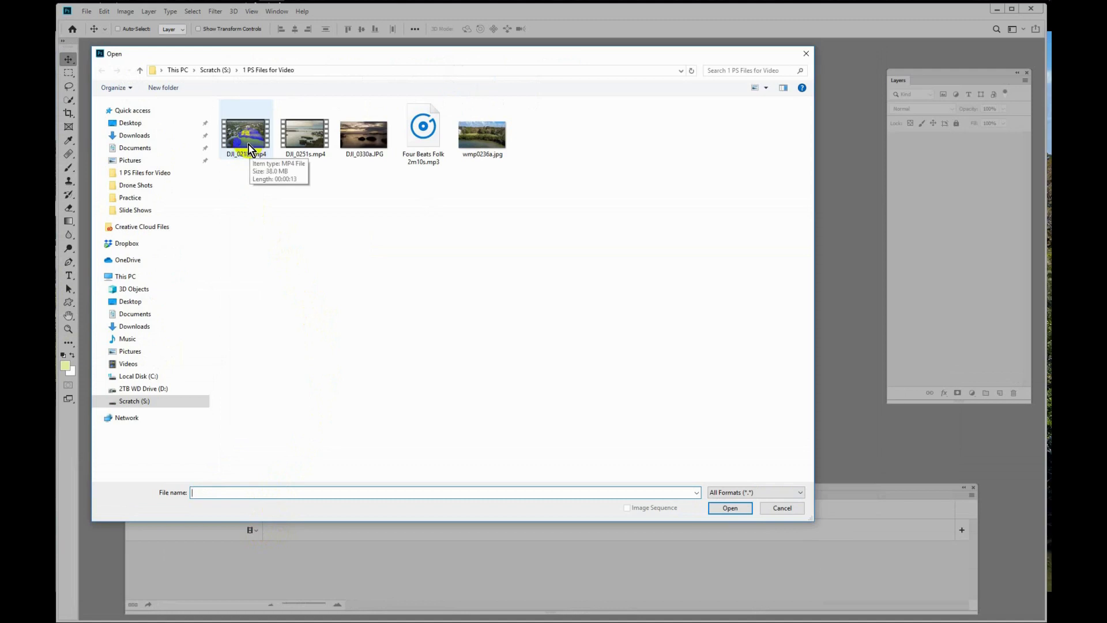
# - Open DJI_0218s.mp4, DJI_0251s.mp4, DJI_0330a.JPG and wmp0236a.jpg together as clips of one video project
pyautogui.click(247, 139)
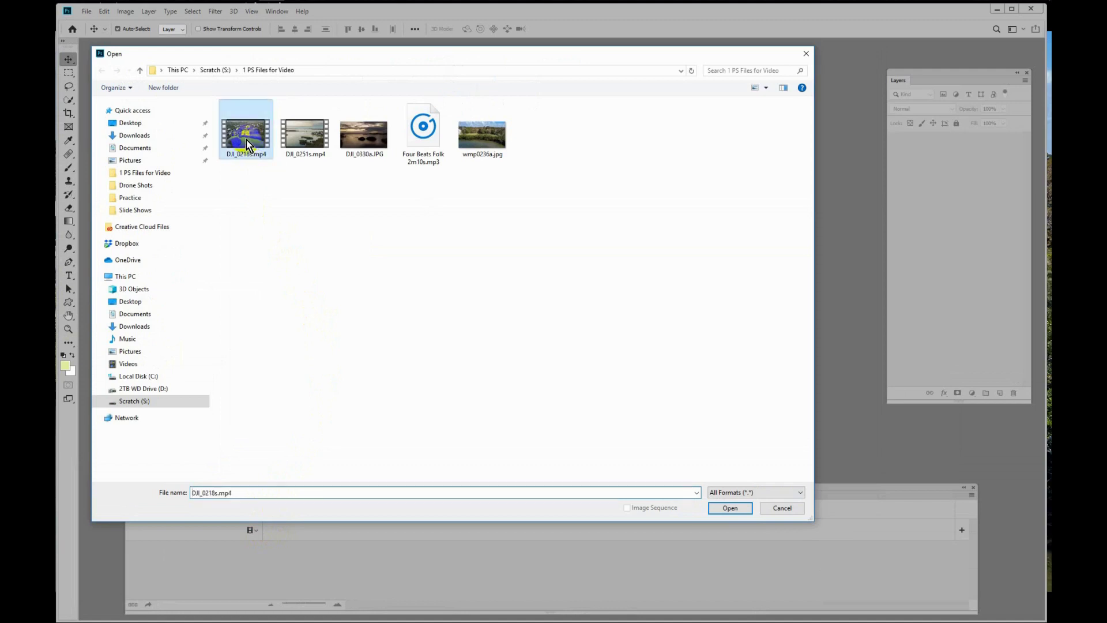
pyautogui.keyDown('ctrl'); pyautogui.click(298, 145); pyautogui.keyUp('ctrl')
pyautogui.keyDown('ctrl'); pyautogui.click(363, 137); pyautogui.keyUp('ctrl')
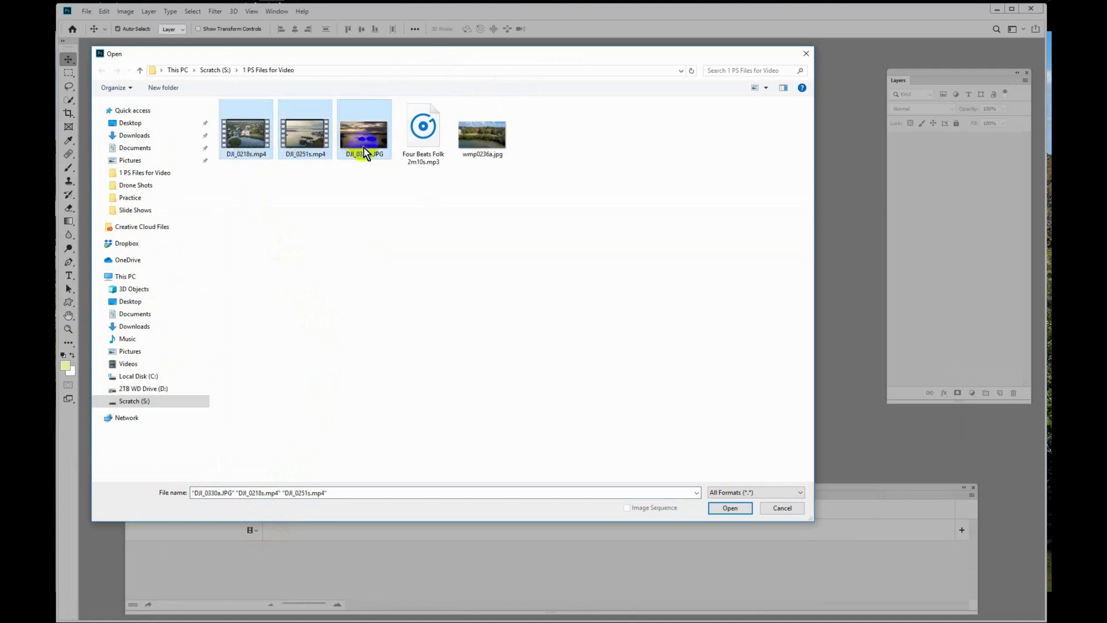
pyautogui.keyDown('ctrl'); pyautogui.click(480, 141); pyautogui.keyUp('ctrl')
pyautogui.click(729, 508)
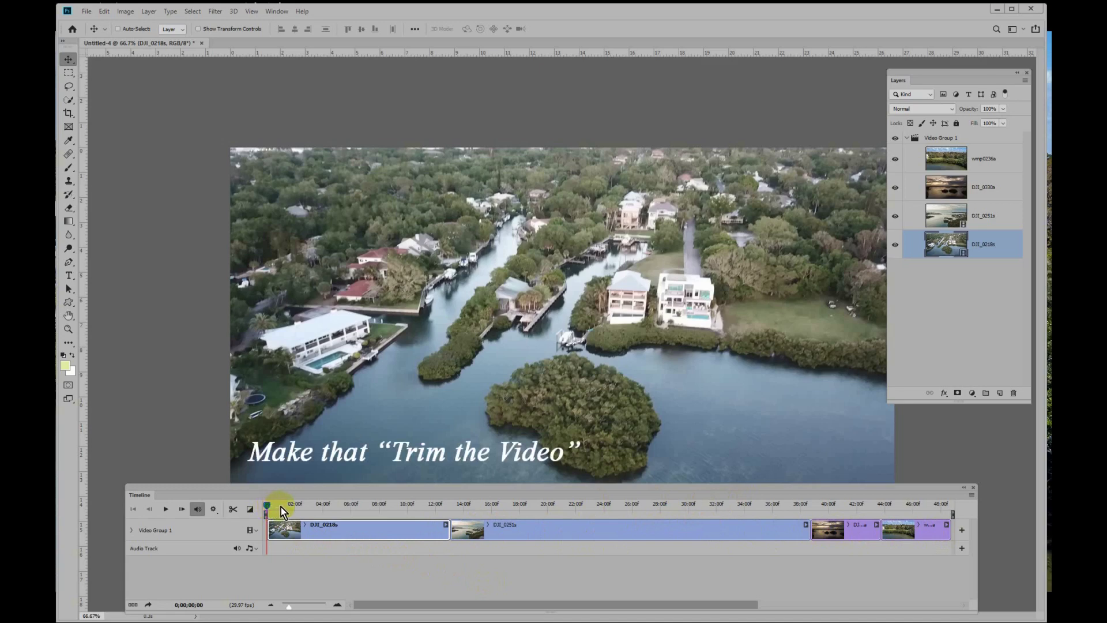
# - Trim the DJI_0218s clip, cutting its start at 0;00;02;12 and then its end at 0;00;05;17
pyautogui.moveTo(268, 506); pyautogui.dragTo(301, 513)
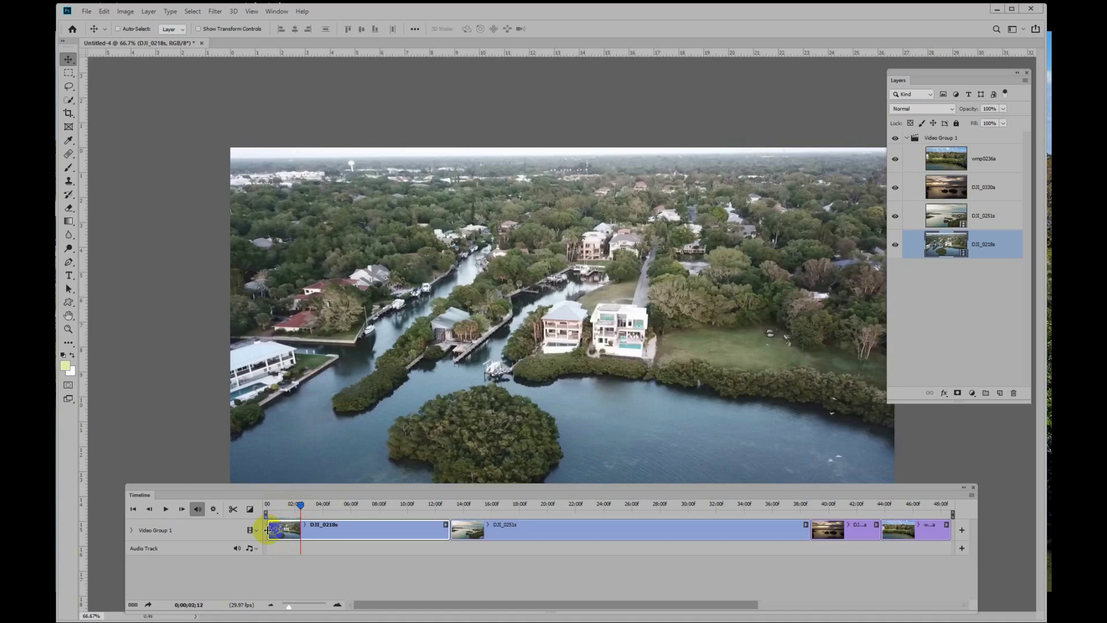
pyautogui.moveTo(268, 530); pyautogui.dragTo(340, 515)
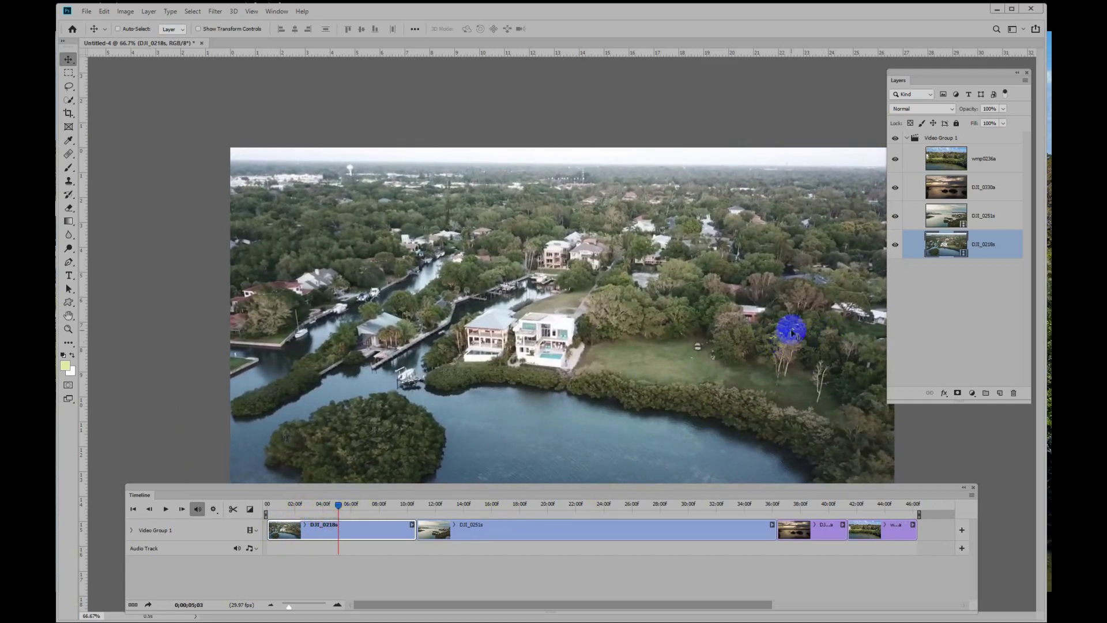
pyautogui.moveTo(340, 510); pyautogui.dragTo(345, 507)
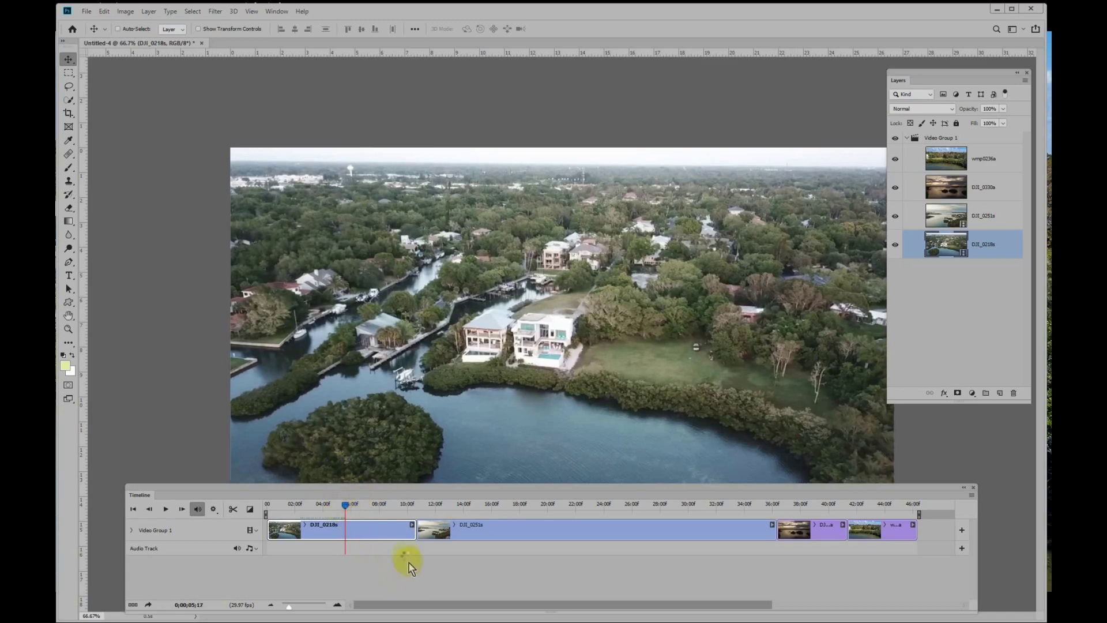
pyautogui.moveTo(415, 534); pyautogui.dragTo(346, 536)
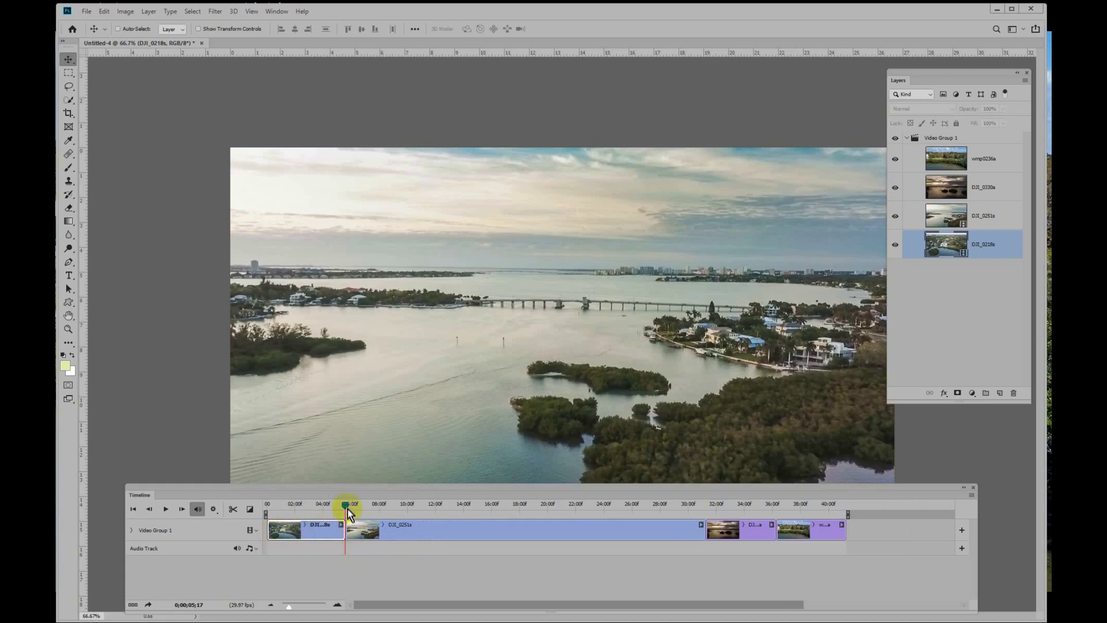
# - Trim the DJI_0251s clip, cutting its start at 0;00;16;23 and then its end at 0;00;14;03
pyautogui.moveTo(347, 506); pyautogui.dragTo(502, 523)
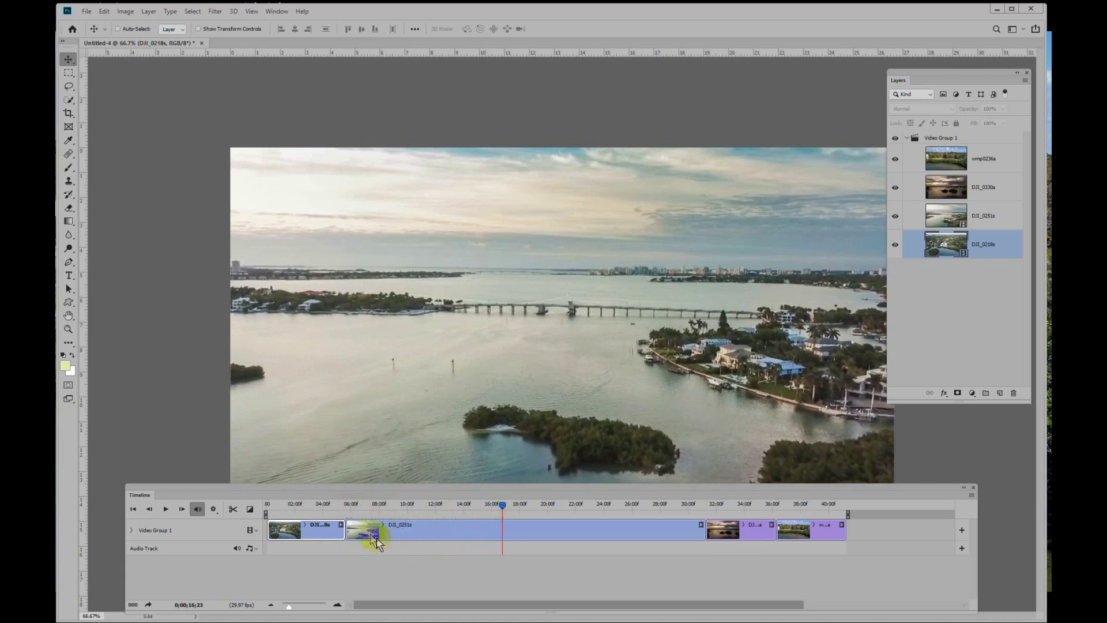
pyautogui.moveTo(346, 529); pyautogui.dragTo(499, 534)
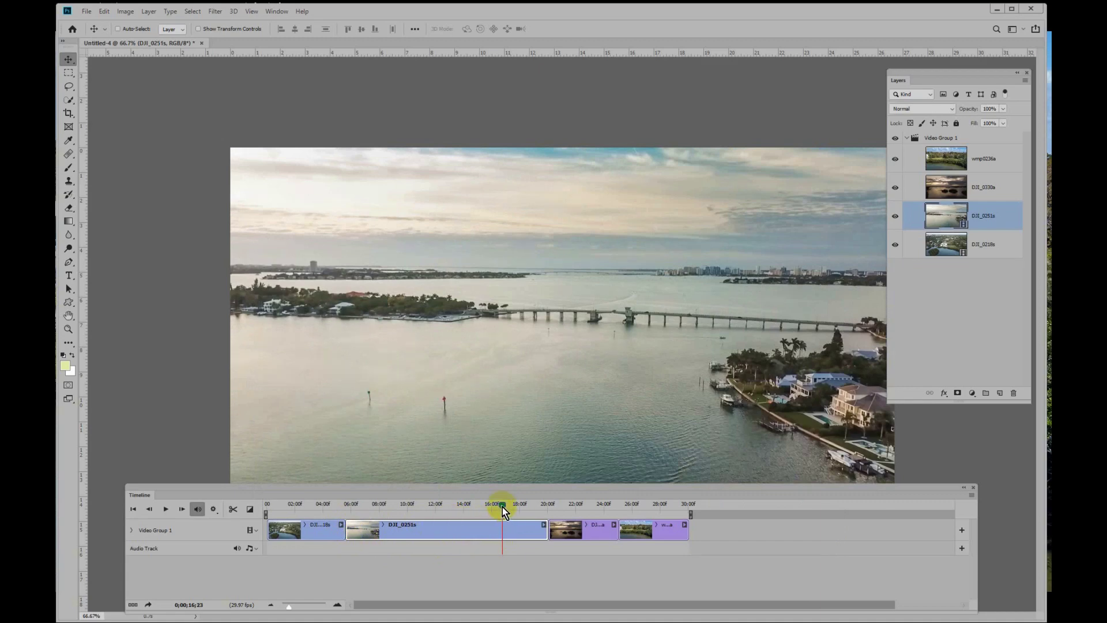
pyautogui.click(352, 506)
pyautogui.moveTo(351, 511); pyautogui.dragTo(465, 535)
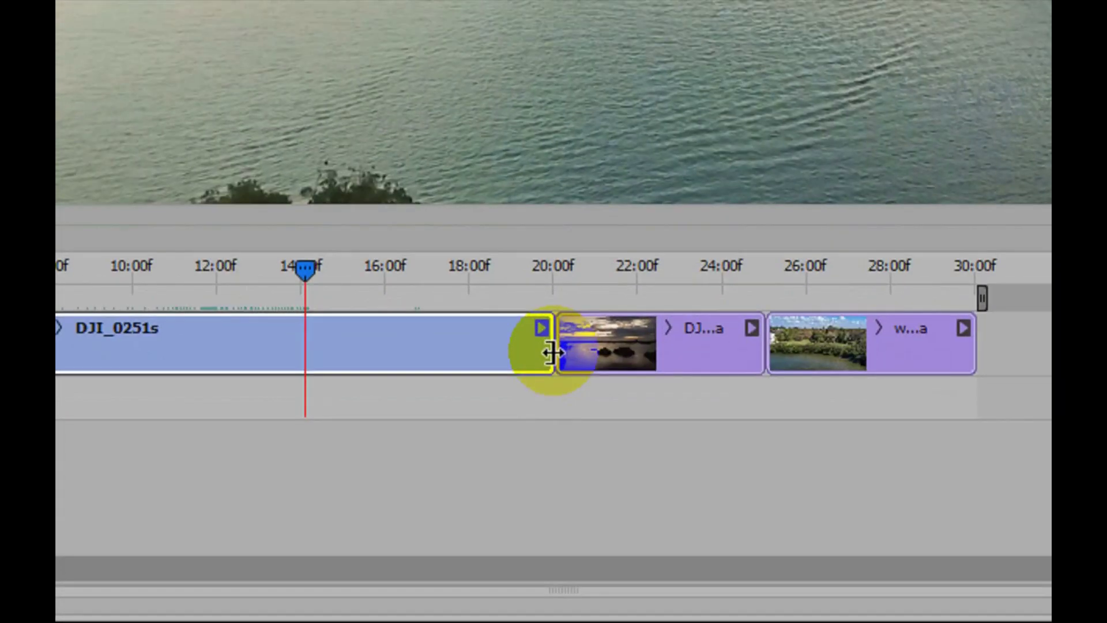
pyautogui.moveTo(553, 353); pyautogui.dragTo(302, 350)
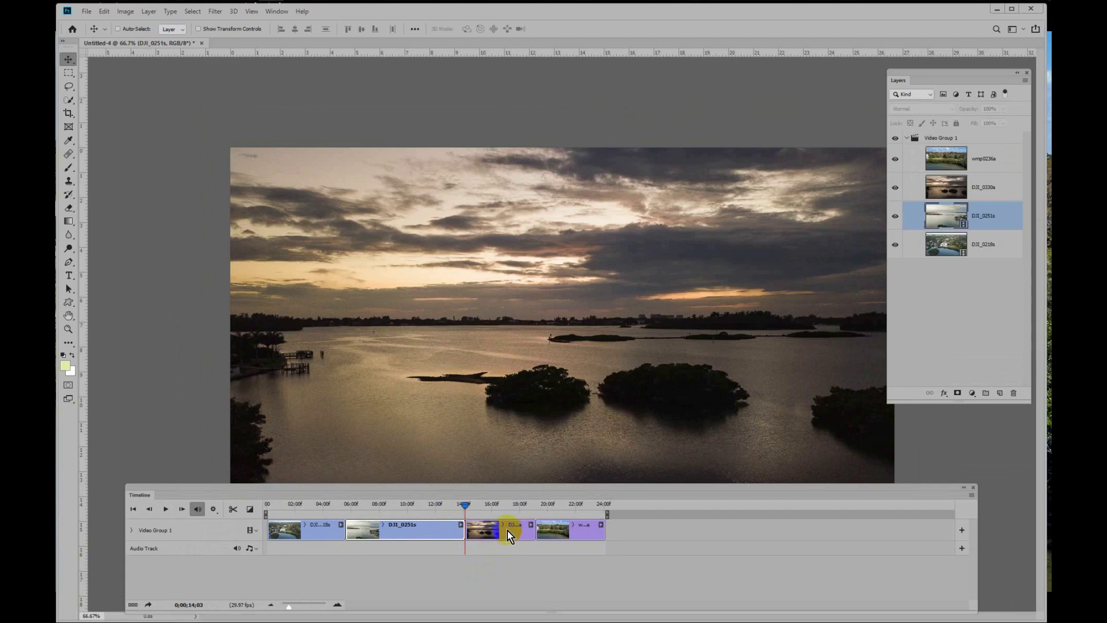
# - Shorten the DJI_0330a still to end at about 18 seconds and the wmp0236a still at about 22 seconds
pyautogui.moveTo(468, 507); pyautogui.dragTo(494, 507)
pyautogui.moveTo(533, 529); pyautogui.dragTo(517, 531)
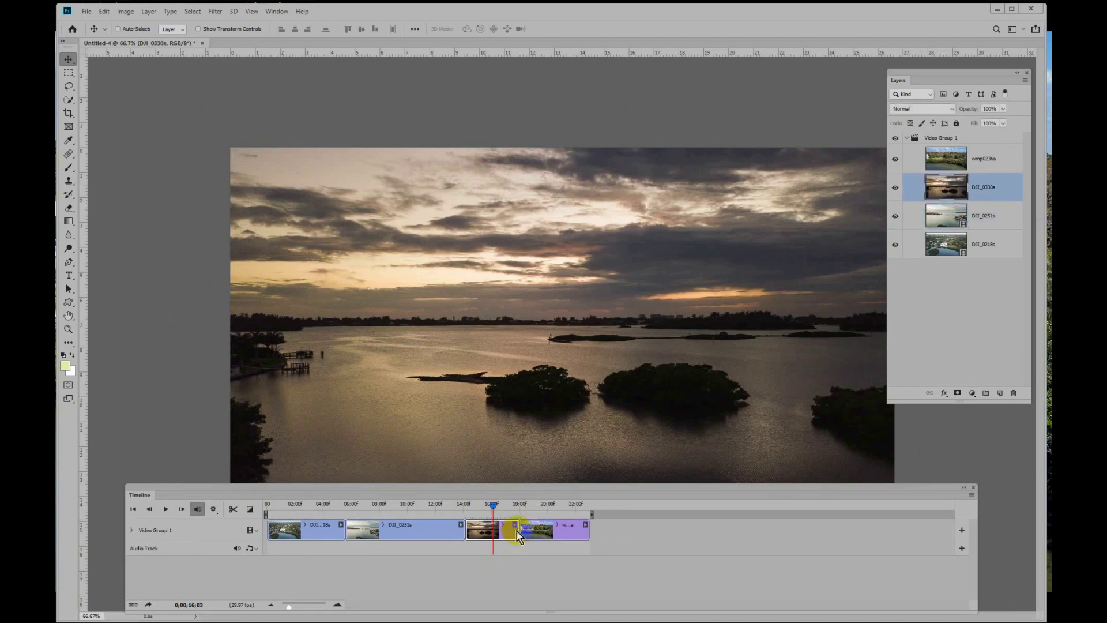
pyautogui.click(564, 531)
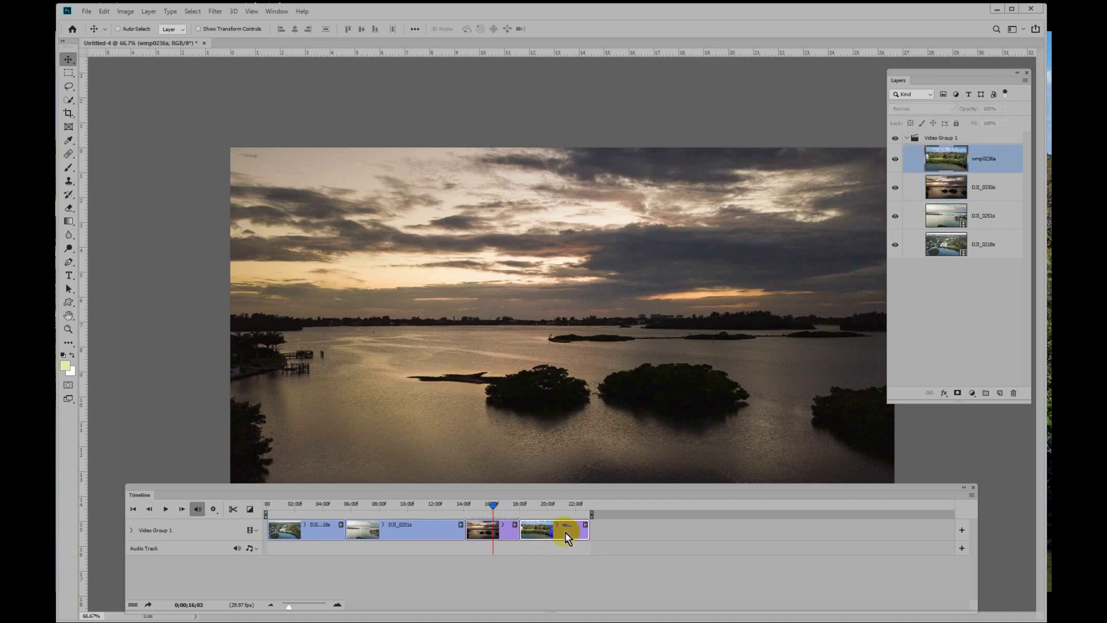
pyautogui.moveTo(586, 530); pyautogui.dragTo(570, 530)
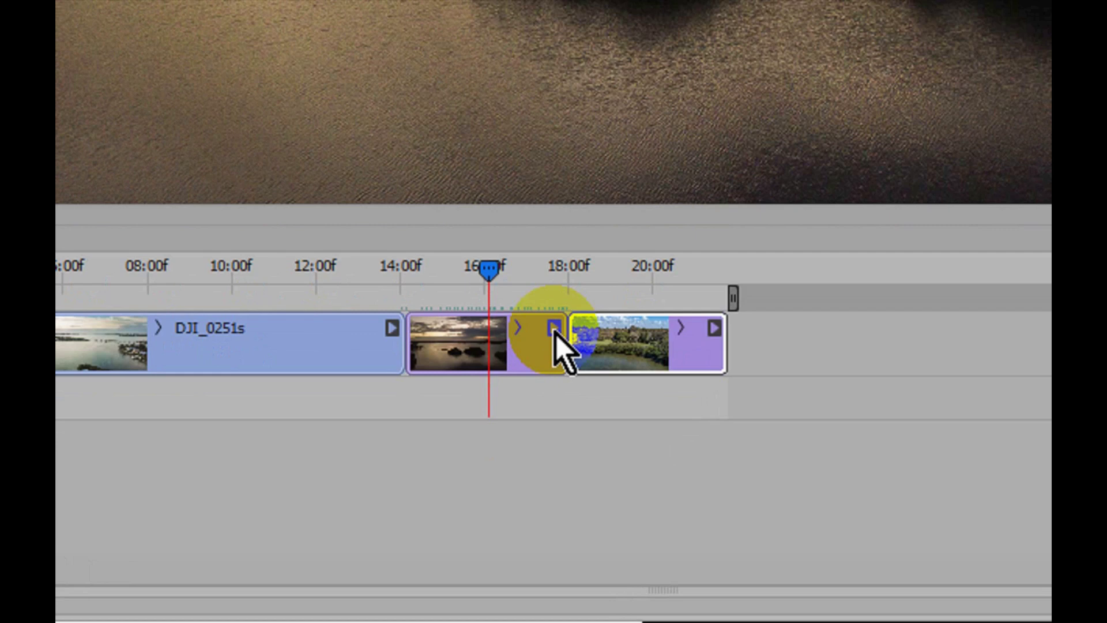
# - Apply Pan & Zoom motion to the DJI_0330a still and Zoom motion to the wmp0236a still
pyautogui.click(554, 330)
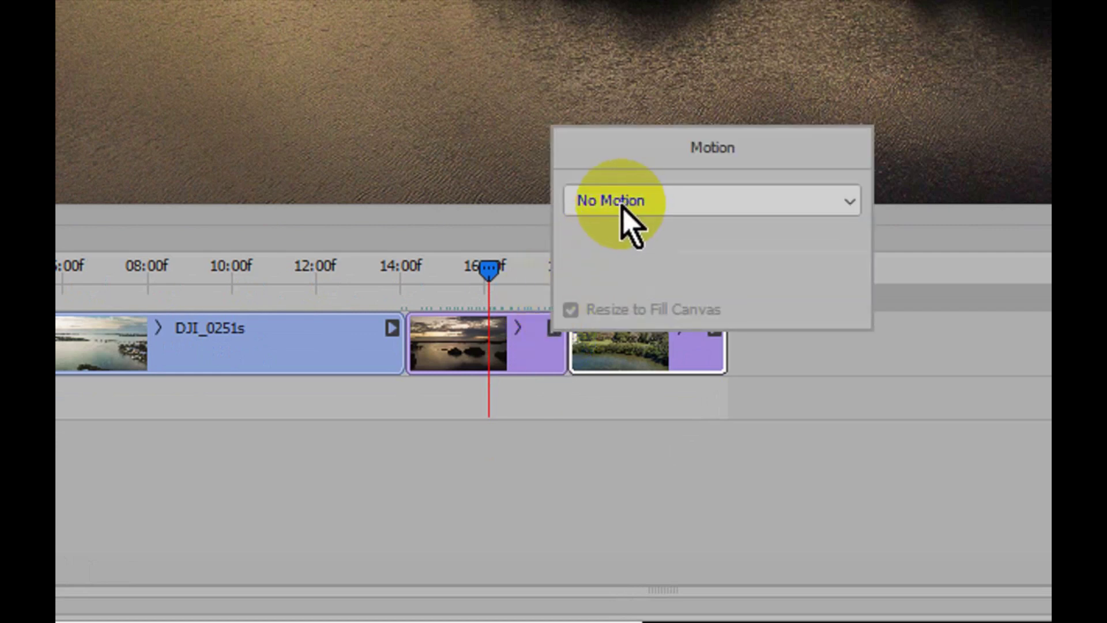
pyautogui.click(721, 207)
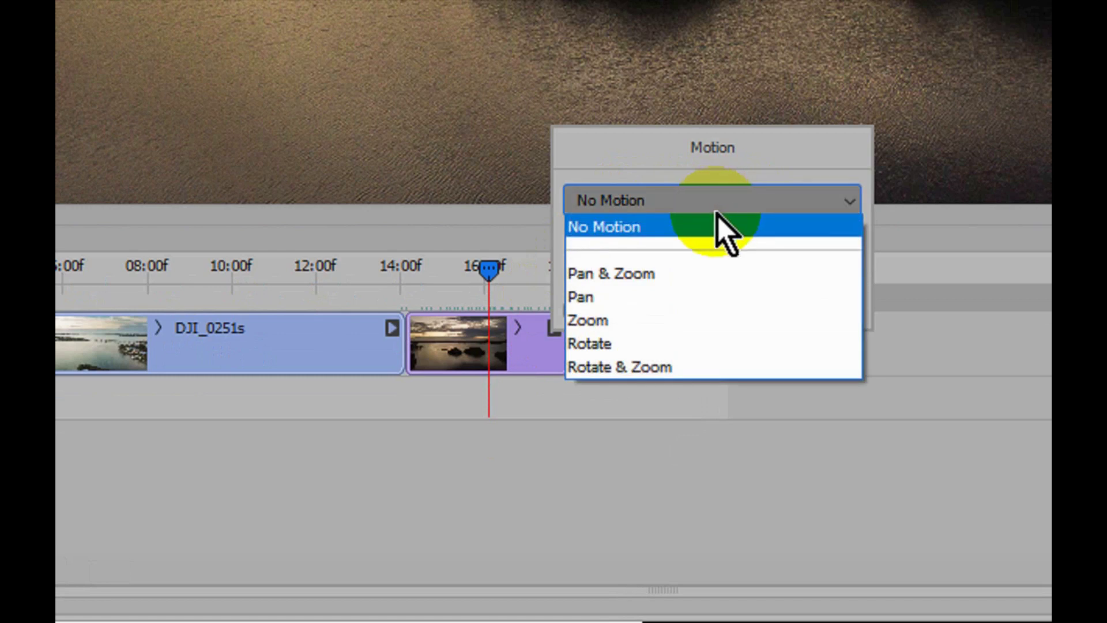
pyautogui.click(650, 276)
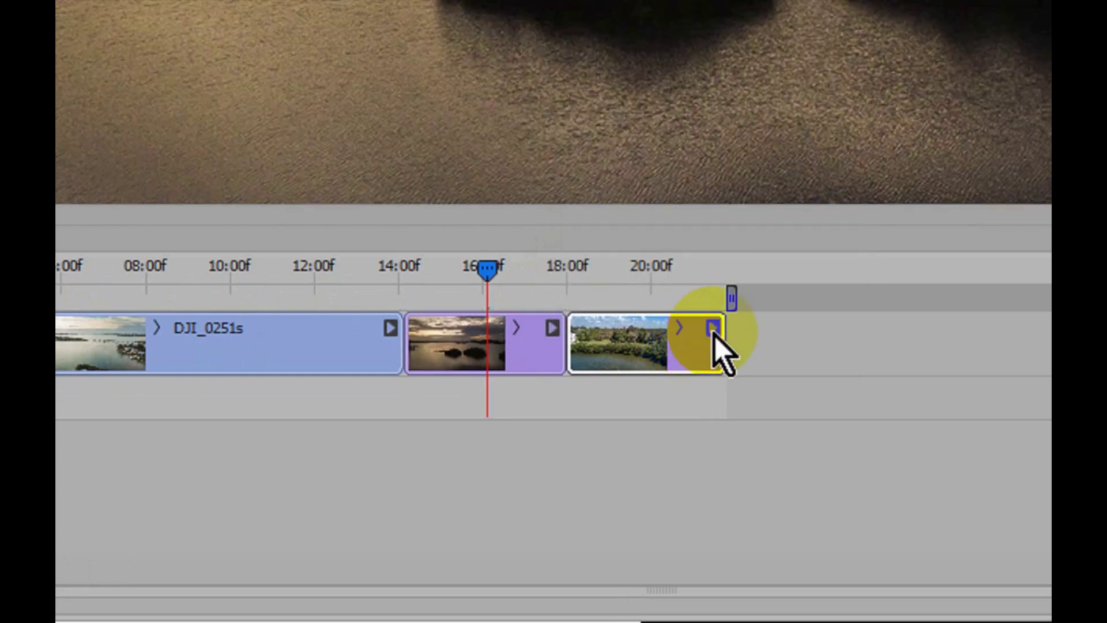
pyautogui.click(712, 333)
pyautogui.click(810, 206)
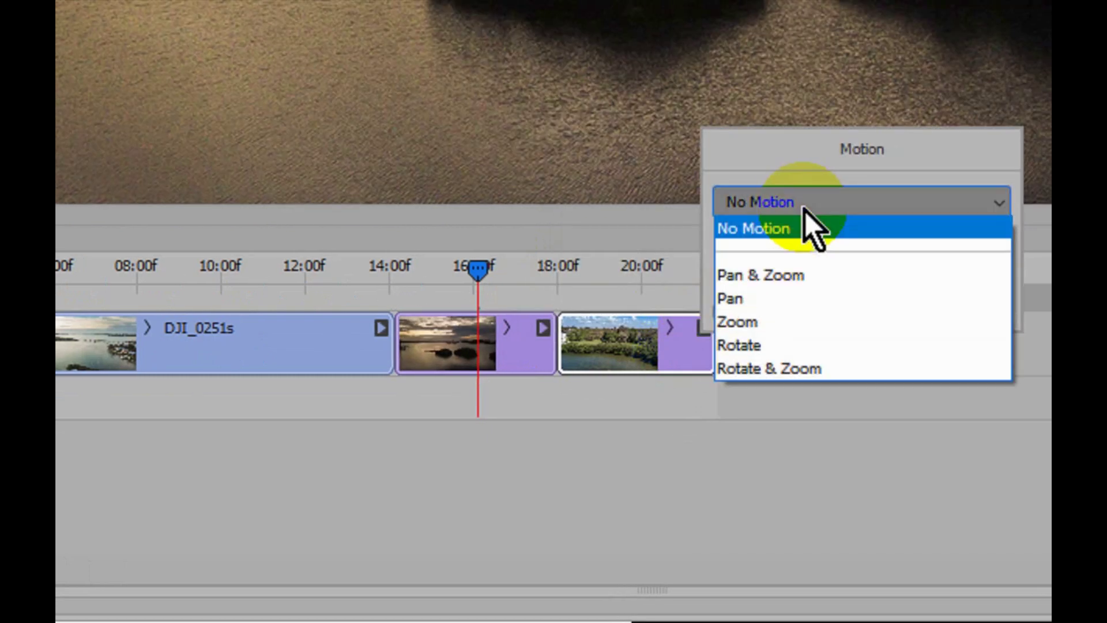
pyautogui.click(753, 323)
pyautogui.click(762, 393)
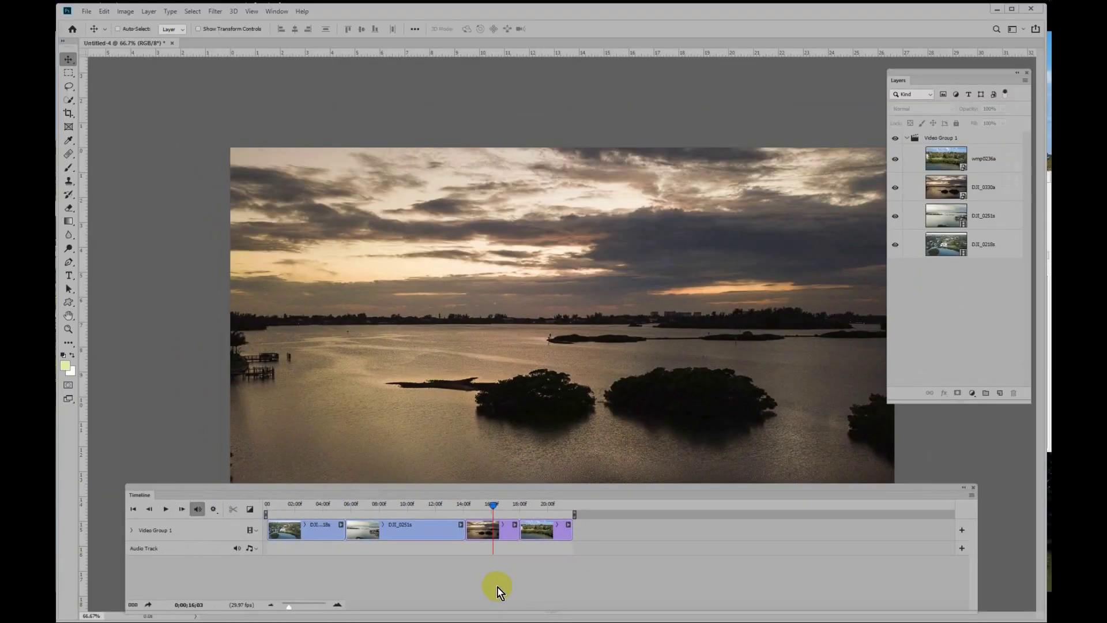
# - Add a blank layer above wmp0236a in the video group and show its frame at 0;00;23;01
pyautogui.click(983, 162)
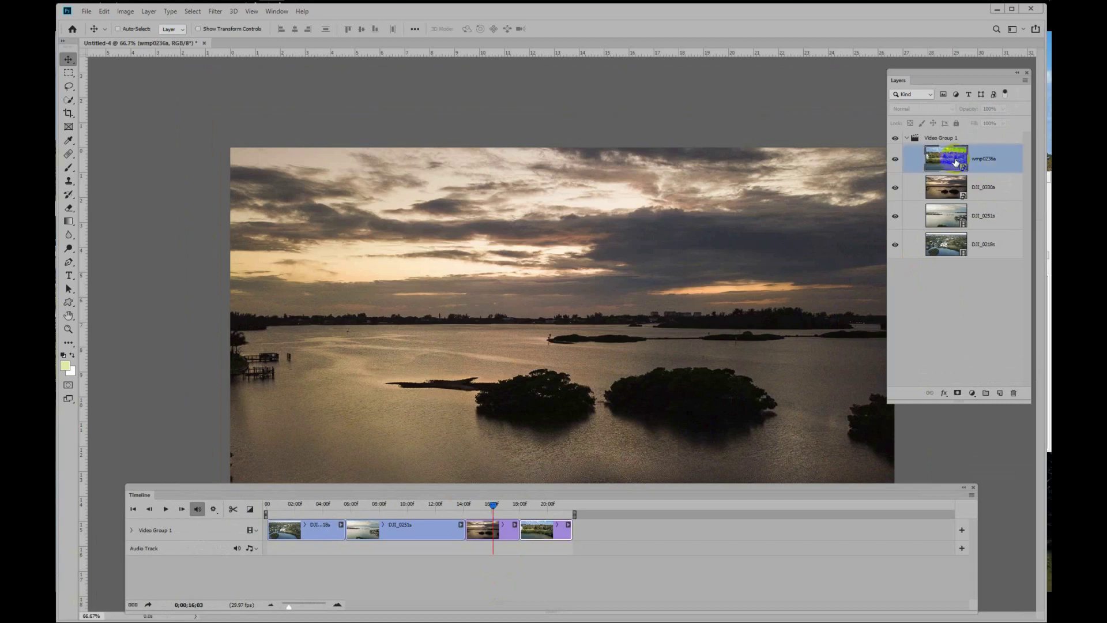
pyautogui.click(1001, 394)
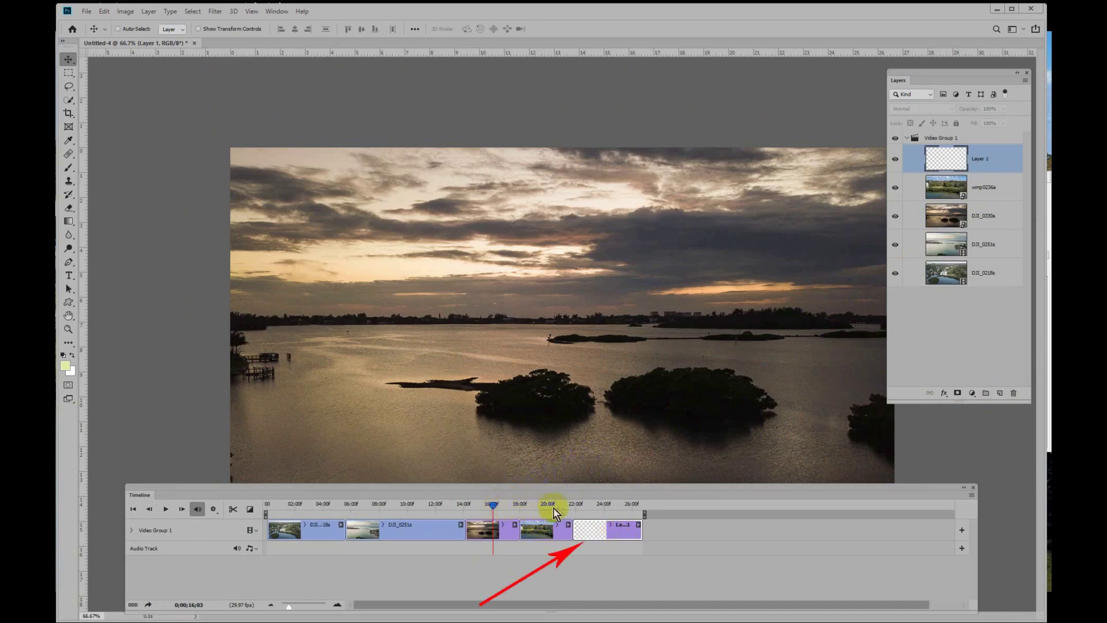
pyautogui.click(589, 507)
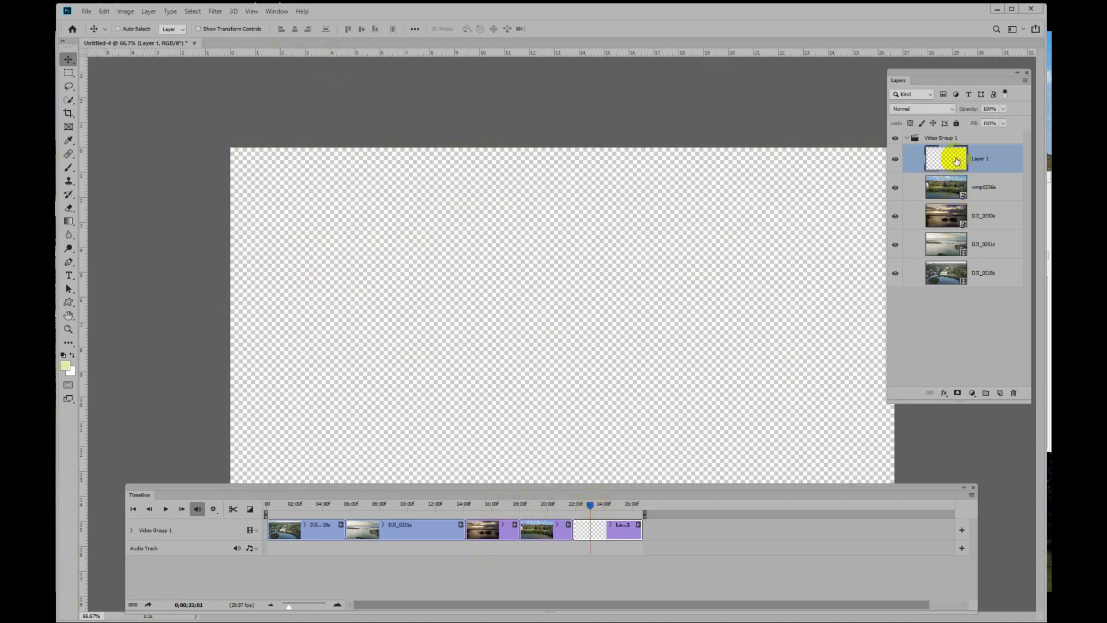
# - Fill the blank layer with the pale yellow color efeabf in Normal mode at 100% opacity
pyautogui.click(105, 12)
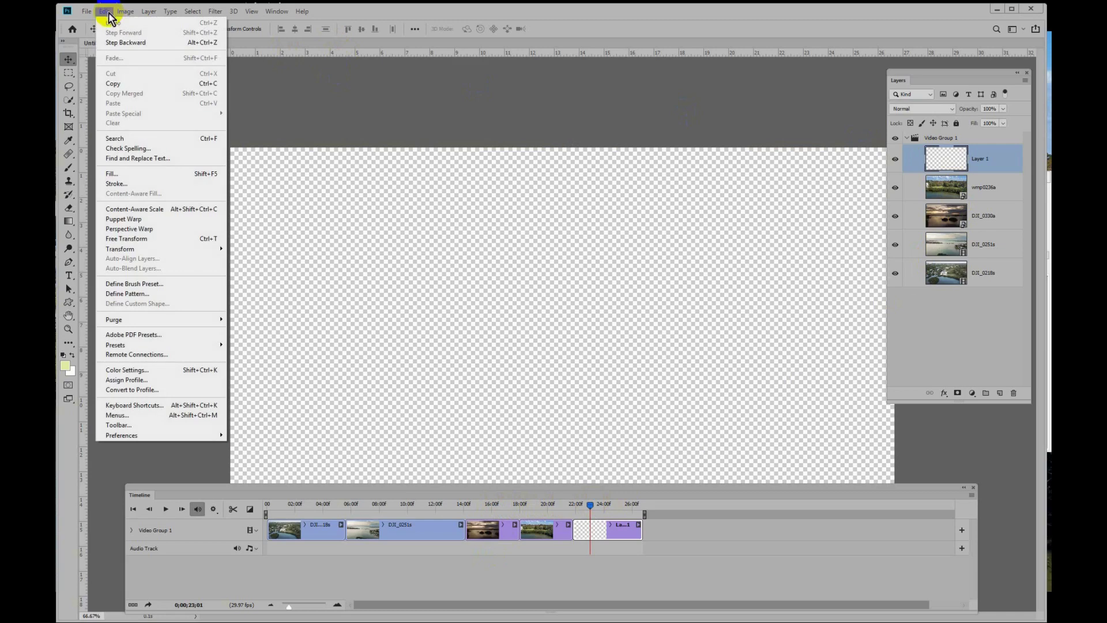
pyautogui.click(114, 174)
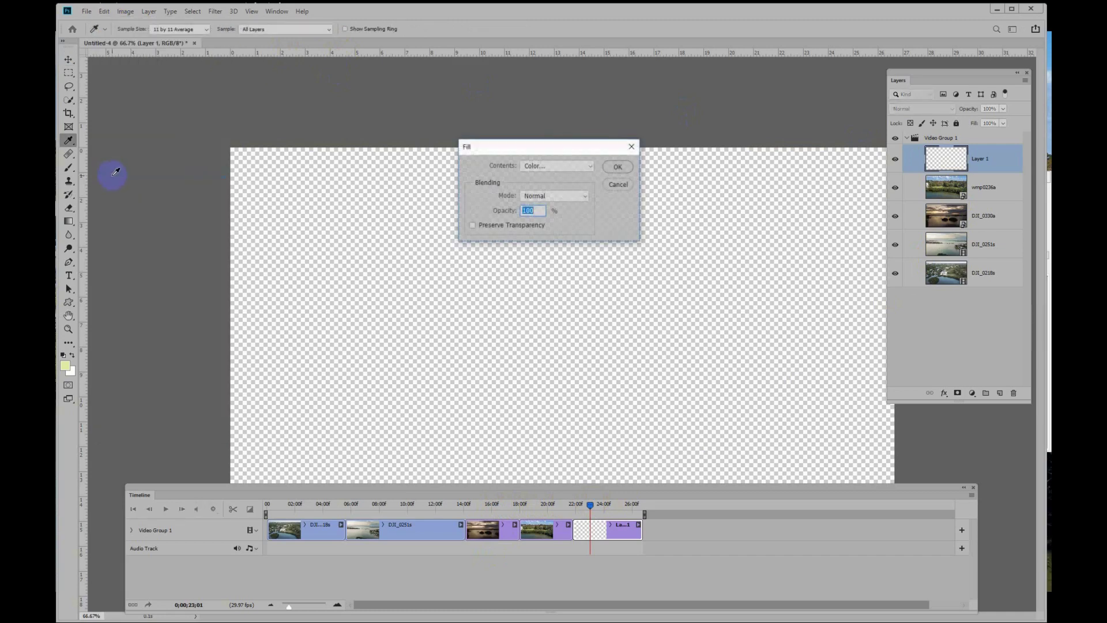
pyautogui.click(562, 167)
pyautogui.click(563, 168)
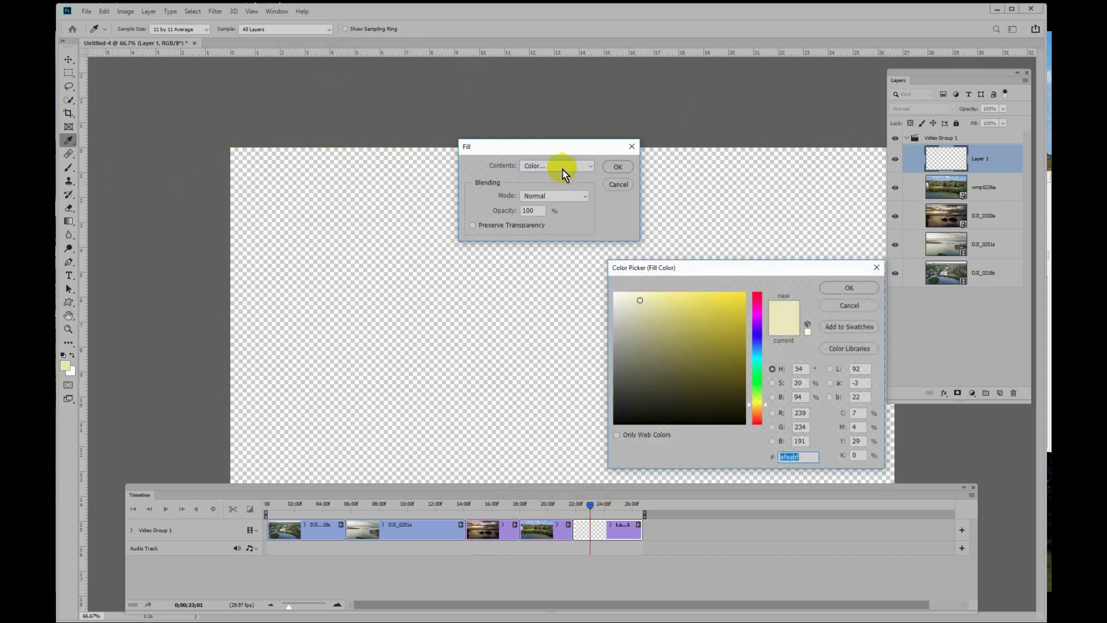
pyautogui.click(833, 288)
pyautogui.click(618, 167)
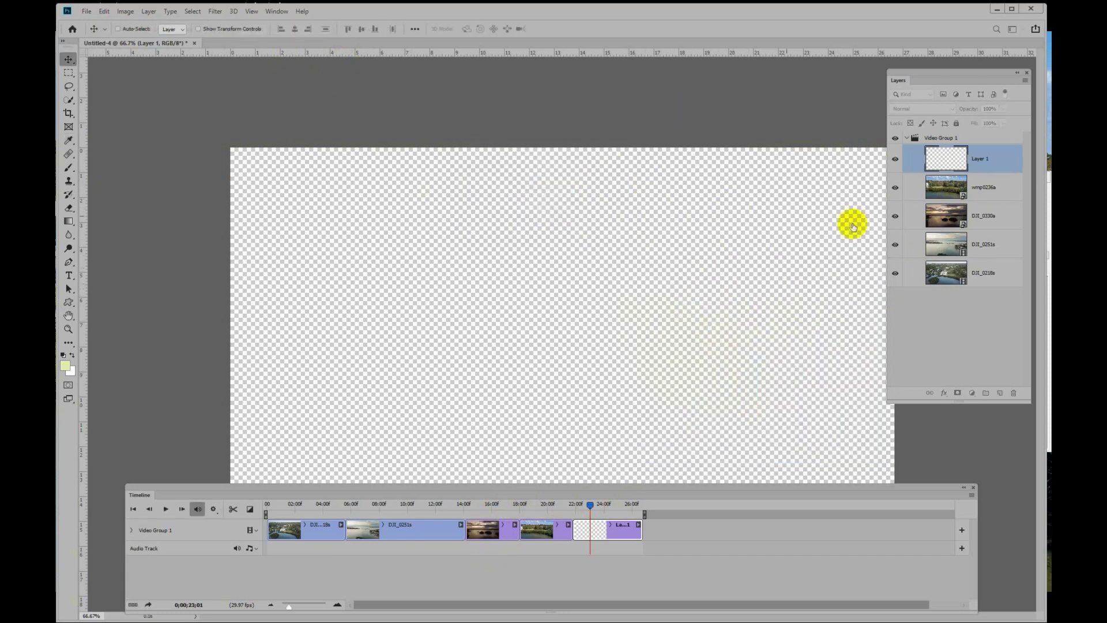
pyautogui.press('v')
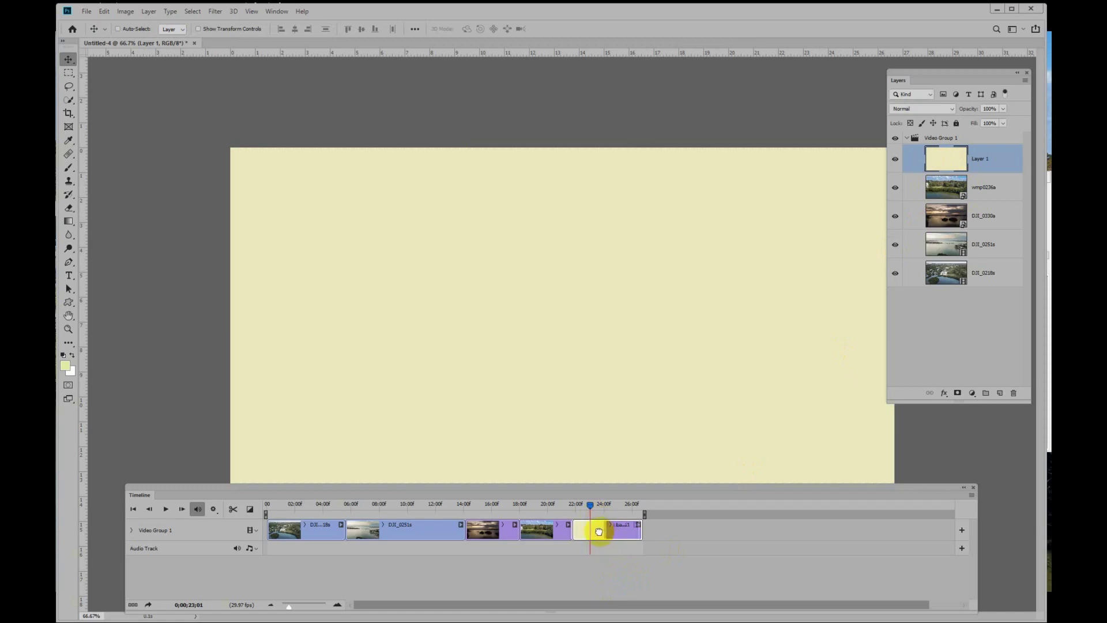
# - Move the pale yellow clip to the beginning of the video track and place the playhead within it at 0;00;01;10
pyautogui.moveTo(599, 531); pyautogui.dragTo(296, 531)
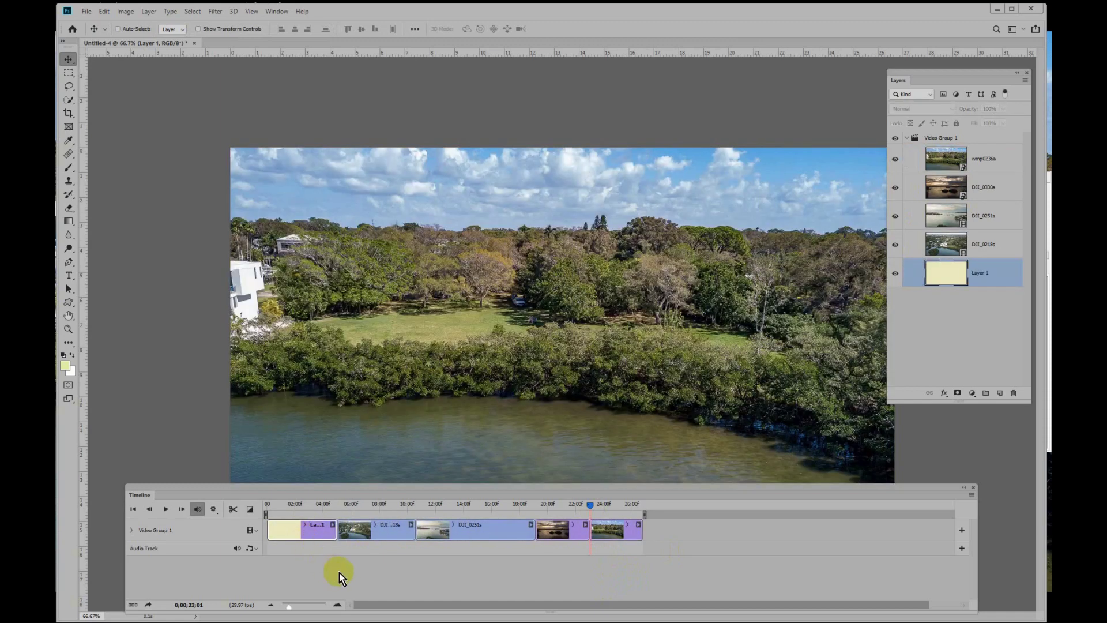
pyautogui.moveTo(592, 507); pyautogui.dragTo(285, 512)
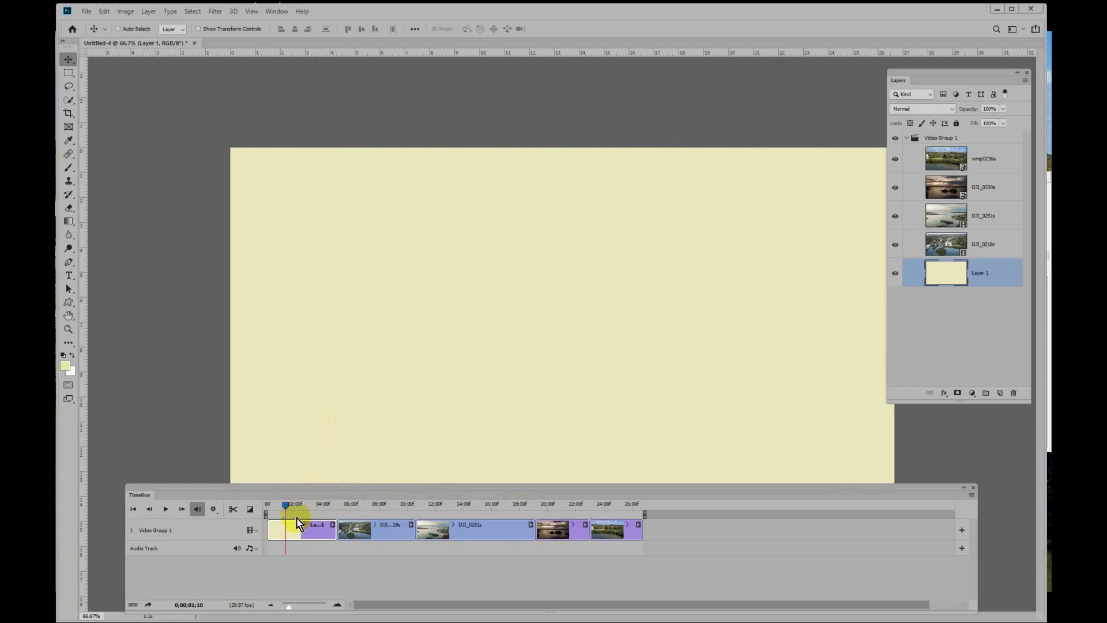
# - Add the two-line centered title "Pine Bay / Sarasota Florida" in green Great Vibes at 164.5 pt
pyautogui.press('t')
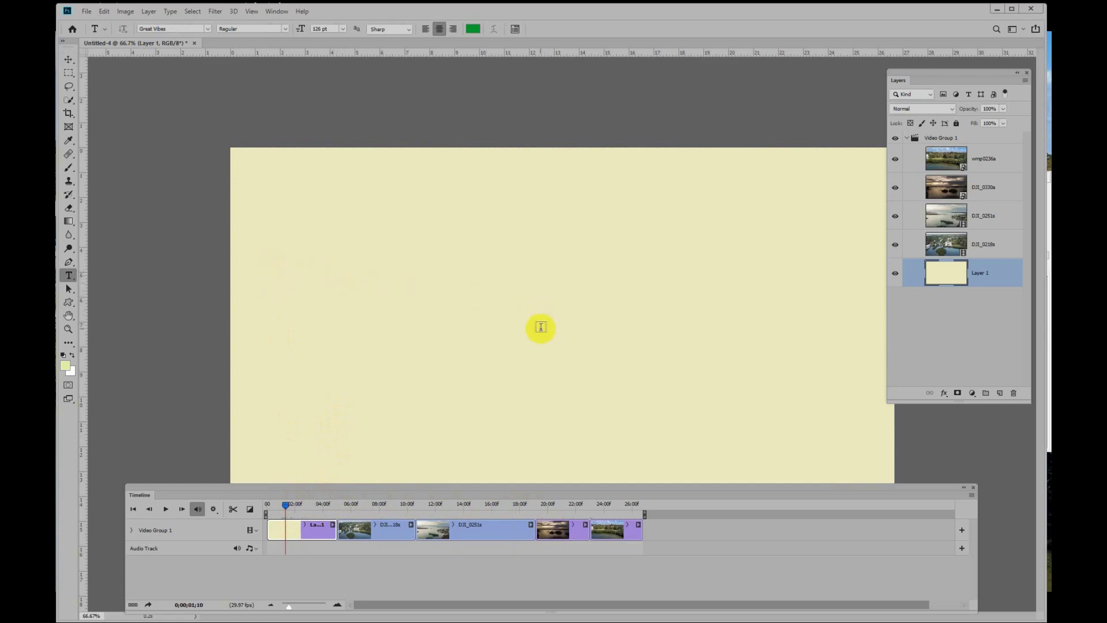
pyautogui.click(534, 329)
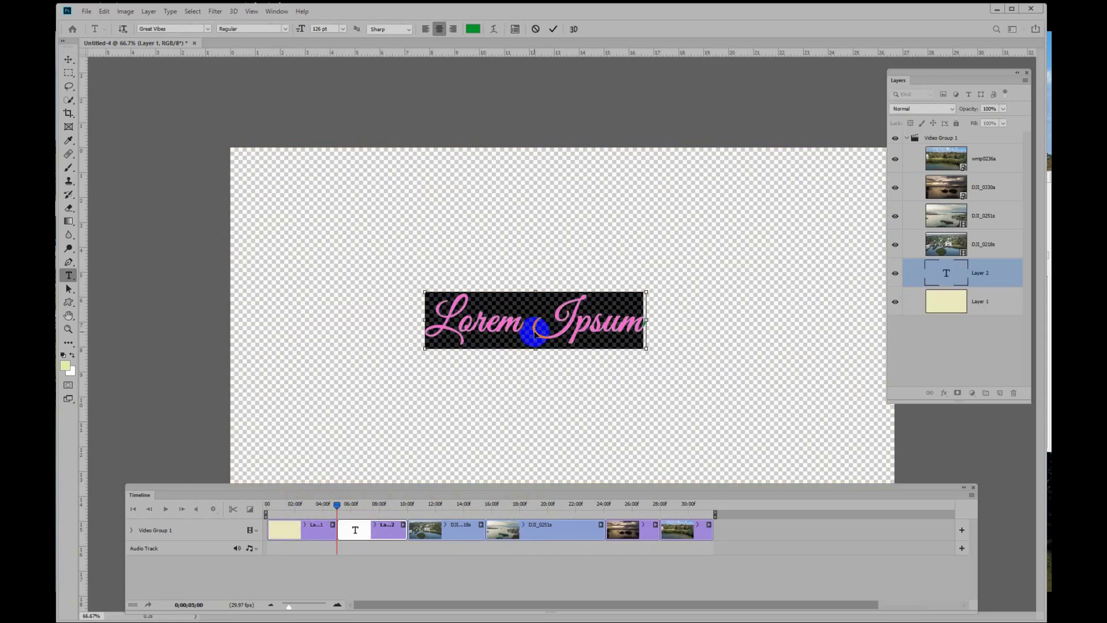
pyautogui.click(534, 329)
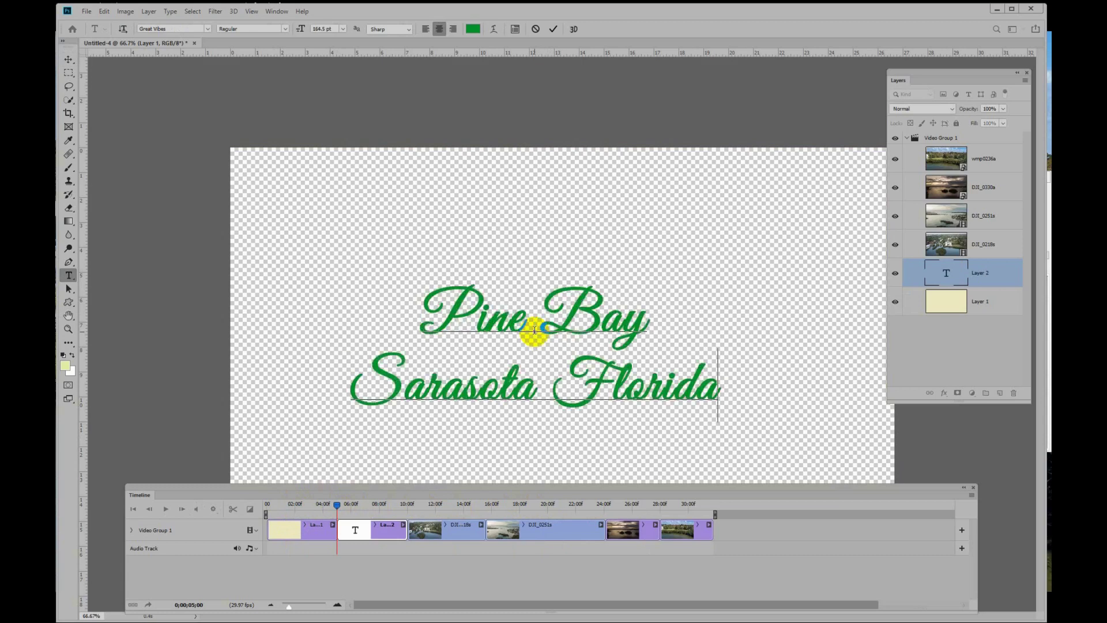
pyautogui.hotkey('ctrl', 'Return')
pyautogui.hotkey('ctrl', '1')
pyautogui.press('v')
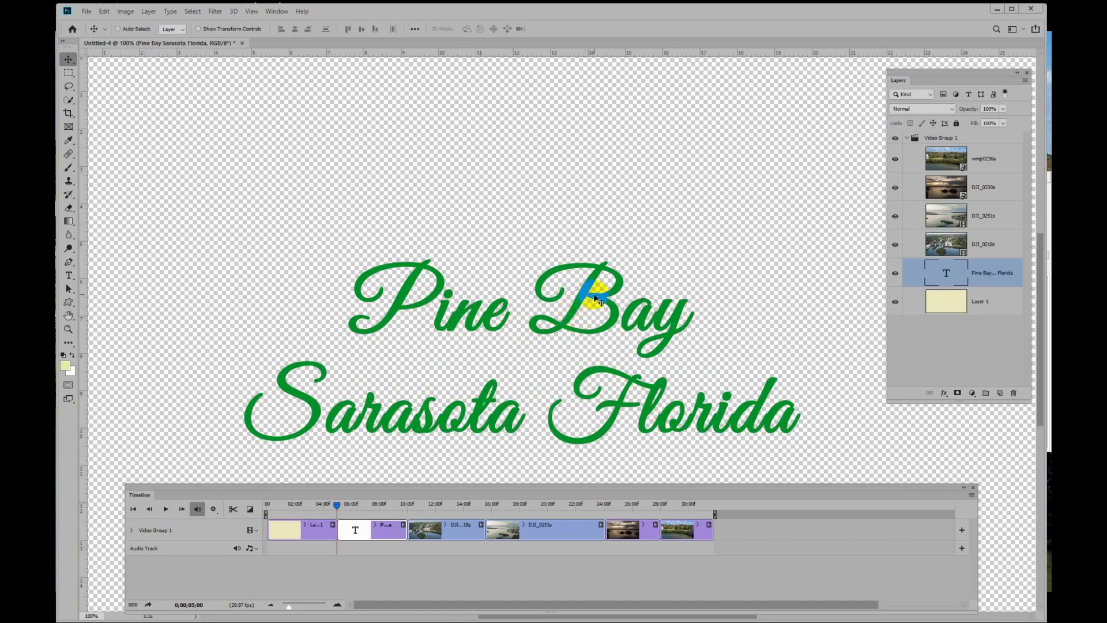
# - Reposition the title slightly up and to the right on the canvas, and move its layer out of and above Video Group 1
pyautogui.moveTo(601, 300)
pyautogui.mouseDown()
pyautogui.moveTo(625, 266)
pyautogui.moveTo(612, 282)
pyautogui.mouseUp()
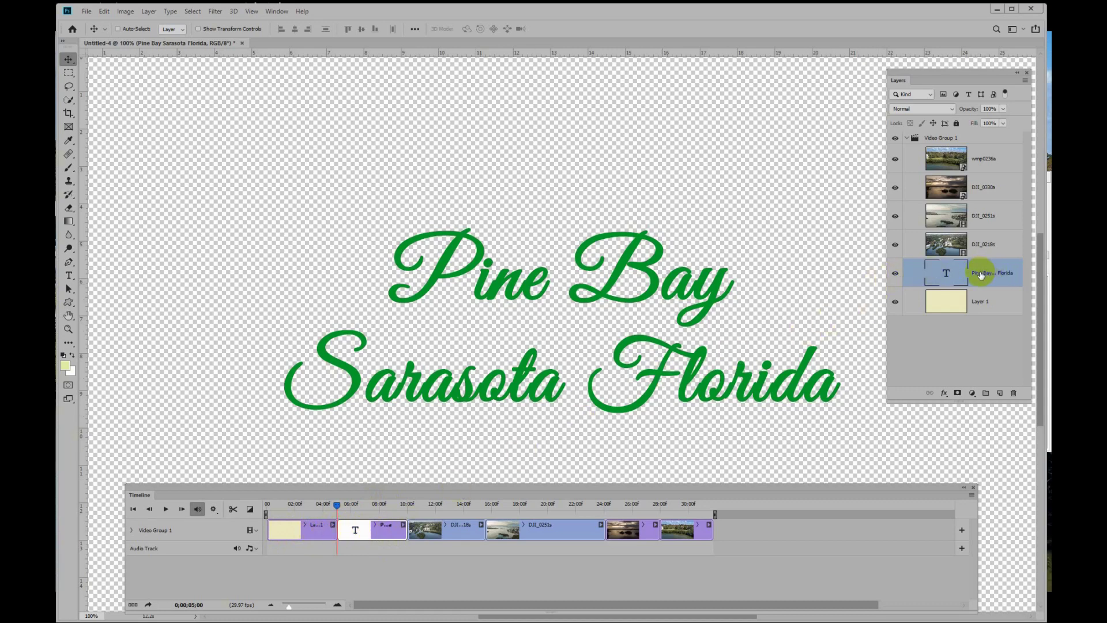
pyautogui.moveTo(981, 275); pyautogui.dragTo(976, 129)
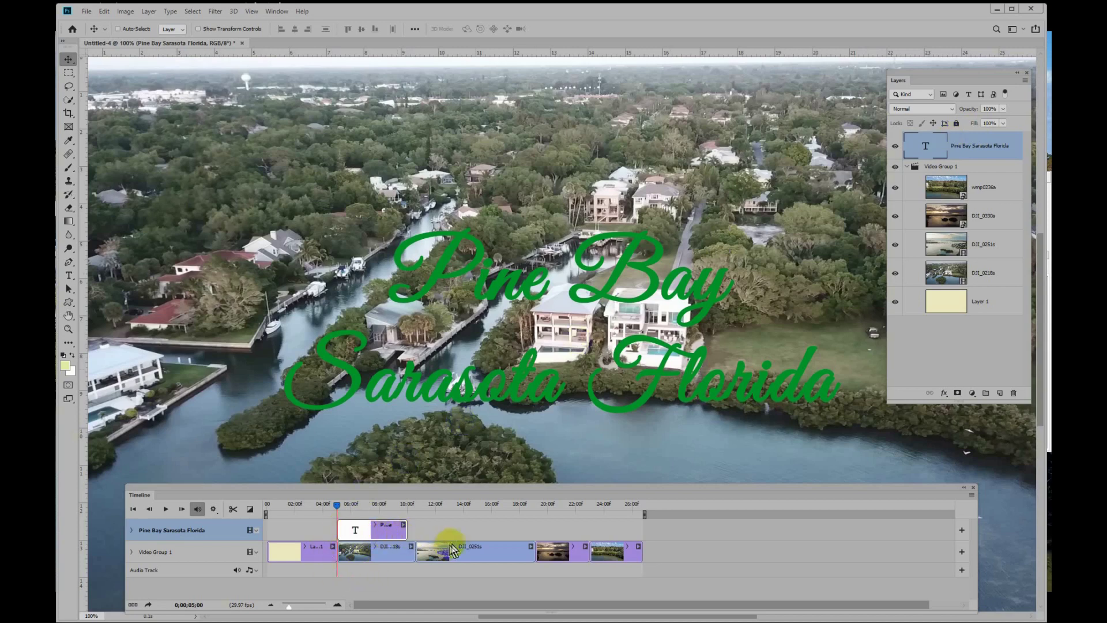
# - Move the title clip to the start of the timeline and shorten both it and the pale yellow clip to end at 0;00;03;06
pyautogui.moveTo(383, 528); pyautogui.dragTo(301, 527)
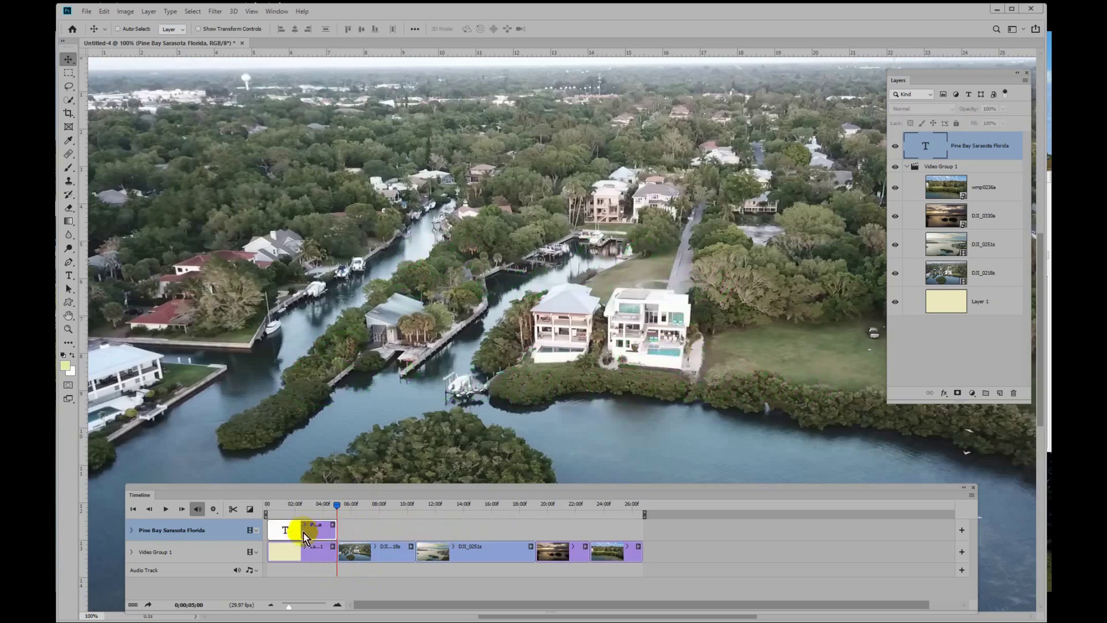
pyautogui.moveTo(339, 511); pyautogui.dragTo(312, 552)
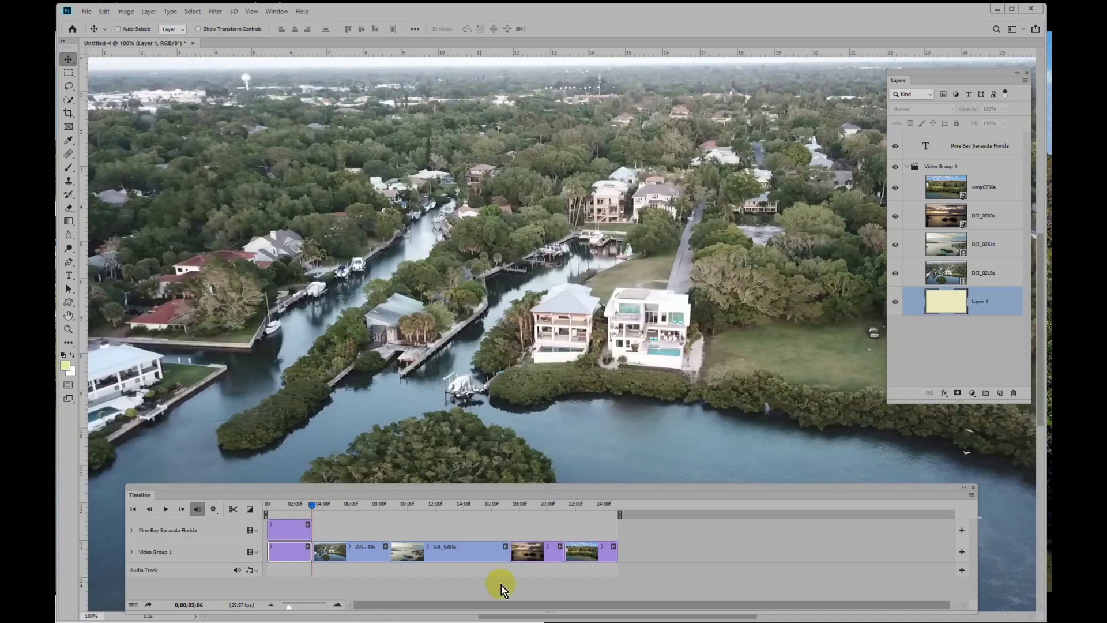
# - Add 1 s Fade With White transitions to the start of the title and pale yellow clips, and a Cross Fade between the yellow clip and DJI_0218s
pyautogui.click(252, 512)
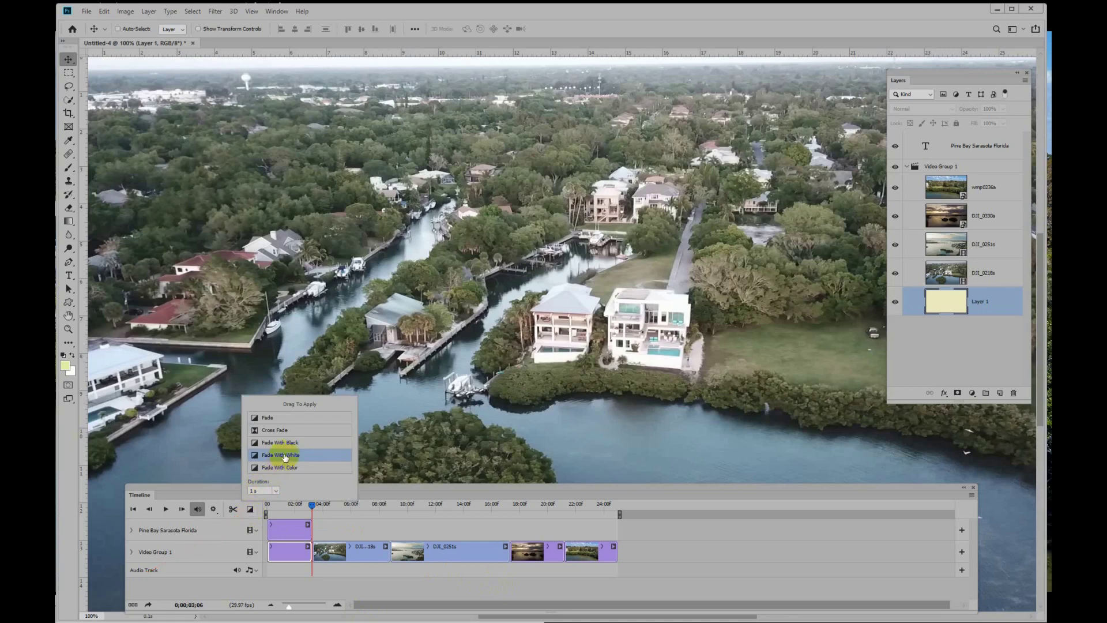
pyautogui.moveTo(284, 457); pyautogui.dragTo(271, 535)
pyautogui.moveTo(283, 457); pyautogui.dragTo(275, 557)
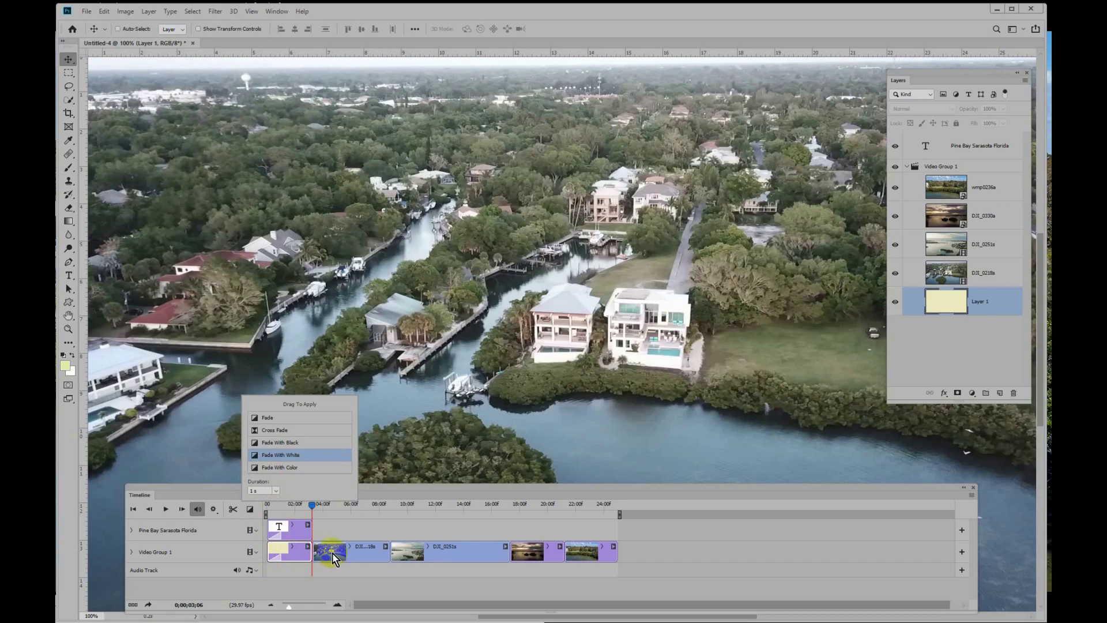
pyautogui.moveTo(284, 432); pyautogui.dragTo(321, 556)
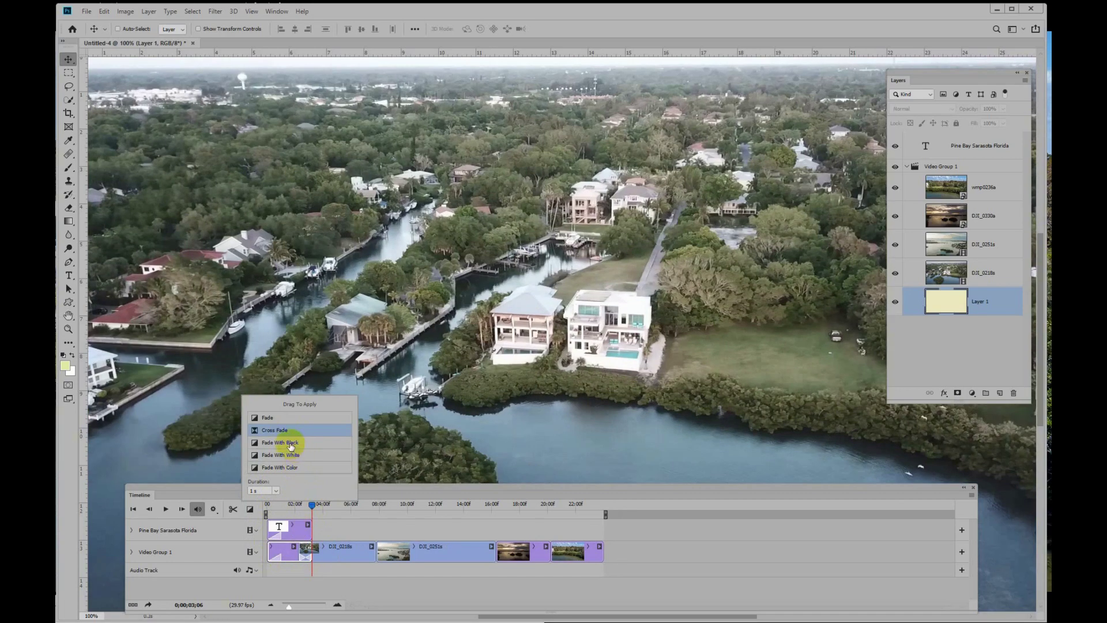
# - Add 1 s transitions: Fade With Black at DJI_0251s's start, Fade With White at DJI_0330a's start, and Cross Fade between DJI_0330a and wmp0236a
pyautogui.moveTo(291, 443); pyautogui.dragTo(376, 557)
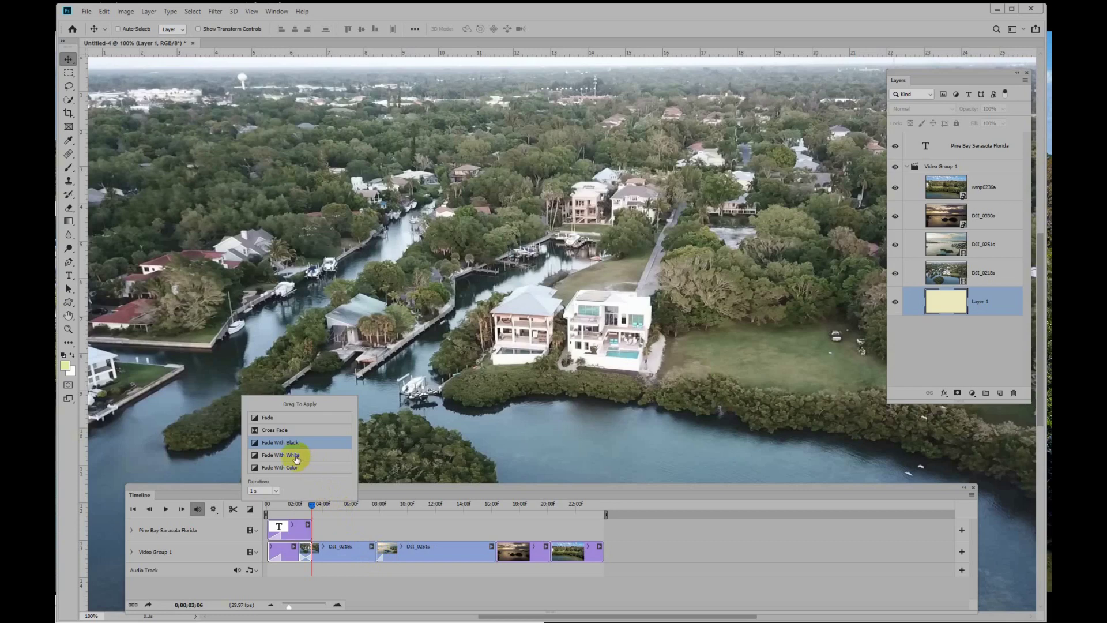
pyautogui.click(295, 456)
pyautogui.moveTo(296, 458); pyautogui.dragTo(498, 557)
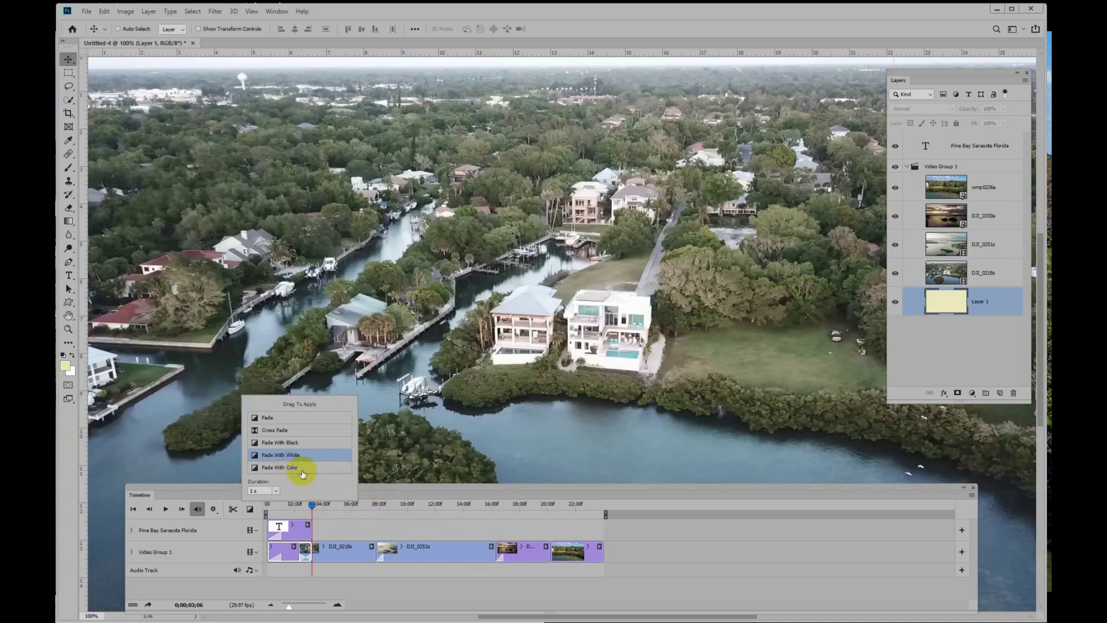
pyautogui.moveTo(288, 433); pyautogui.dragTo(555, 553)
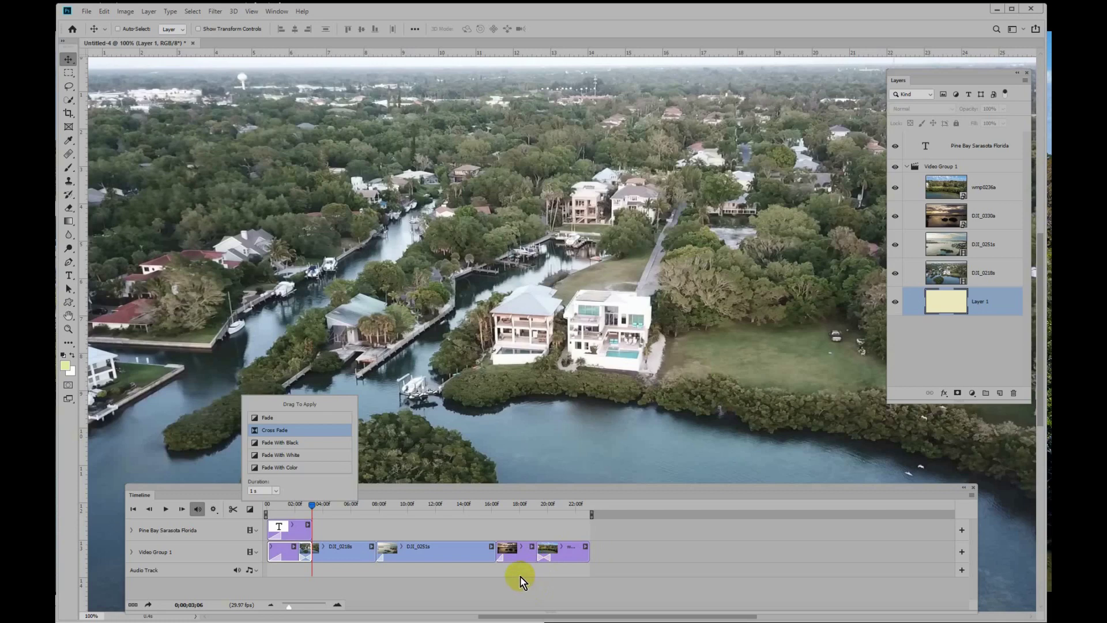
pyautogui.click(520, 581)
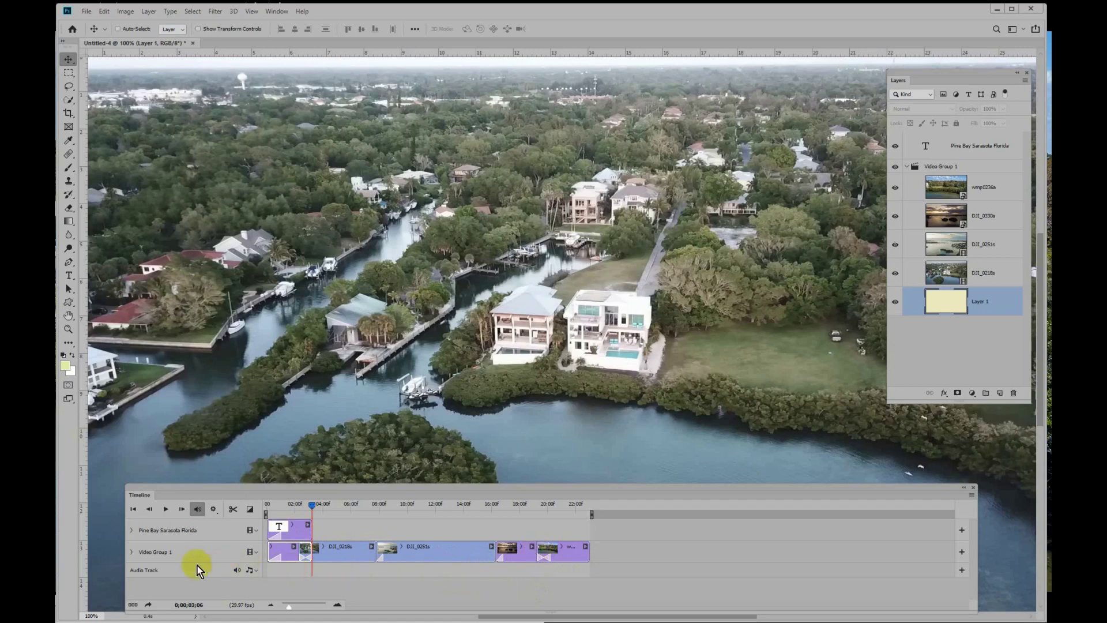
# - Add Four Beats Folk 2m10s.mp3 to the audio track and trim its end to match the end of the video track
pyautogui.click(256, 571)
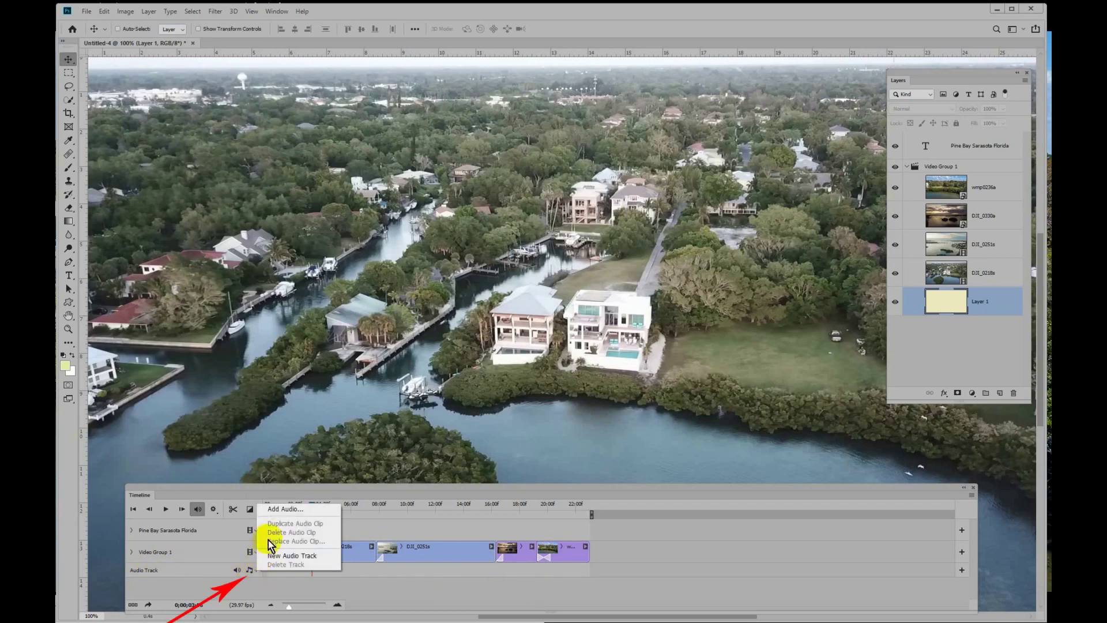
pyautogui.click(289, 510)
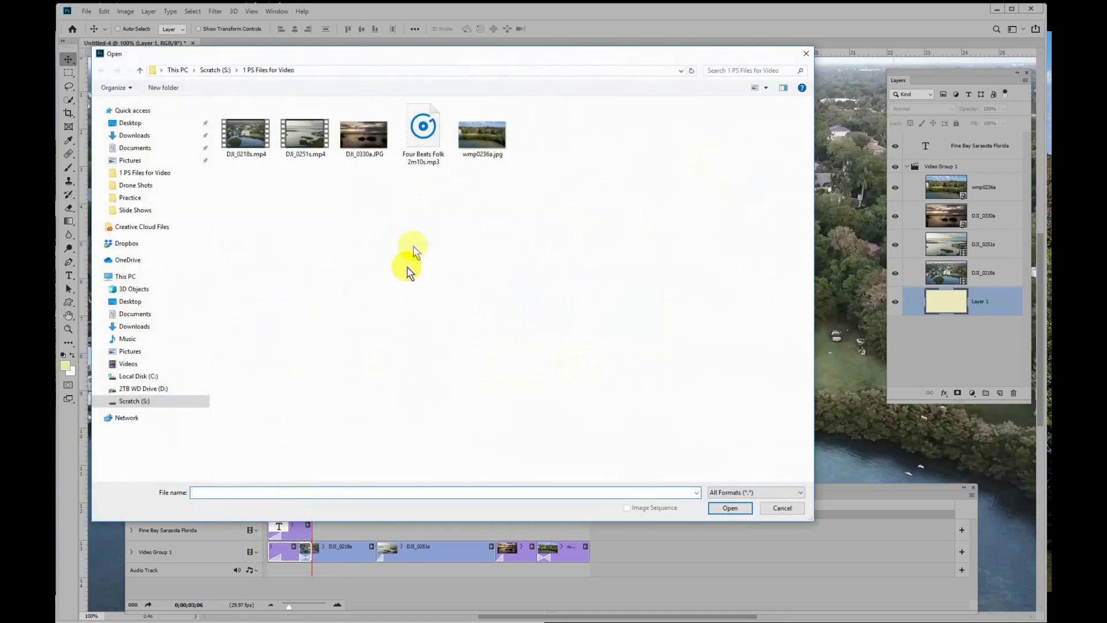
pyautogui.doubleClick(424, 129)
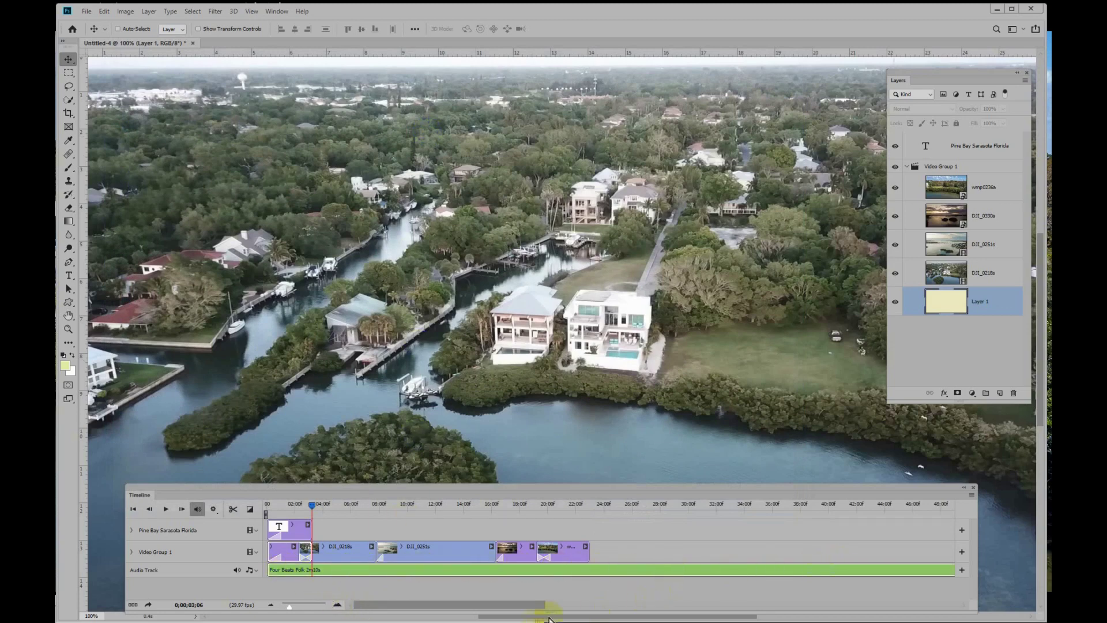
pyautogui.moveTo(496, 610); pyautogui.dragTo(864, 613)
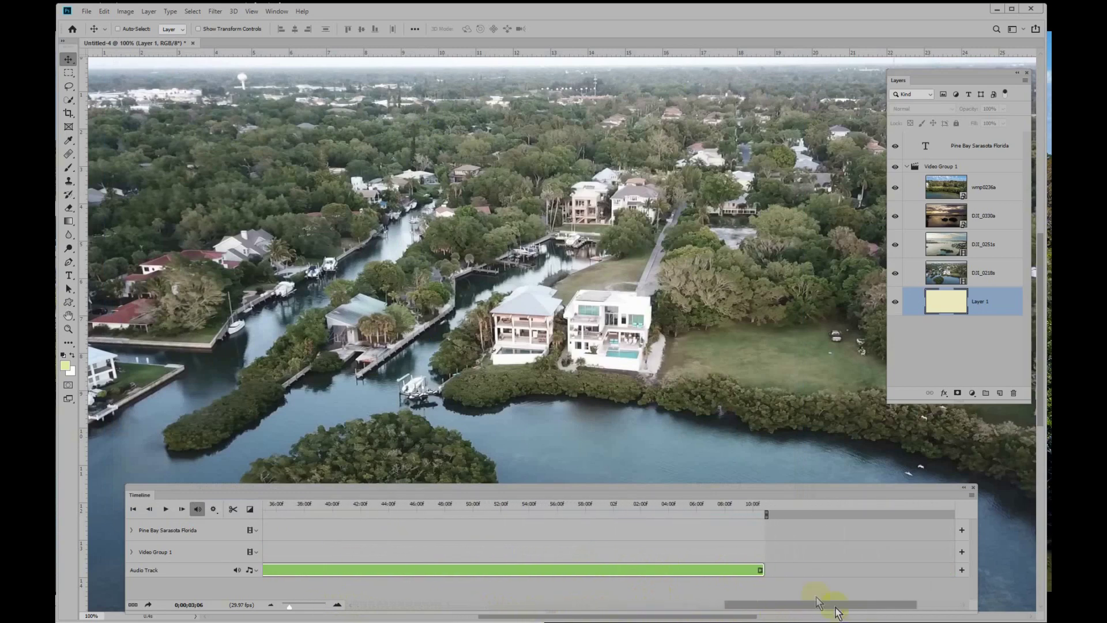
pyautogui.moveTo(762, 569); pyautogui.dragTo(415, 580)
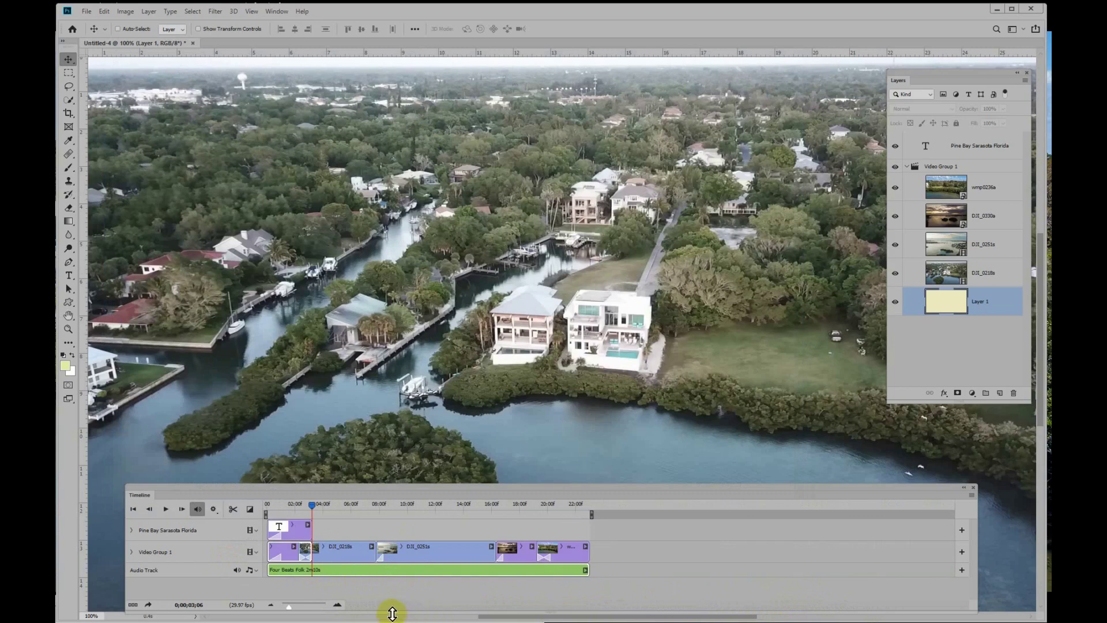
# - Give the music clip a 1.75 s fade-in and a short fade-out
pyautogui.rightClick(361, 572)
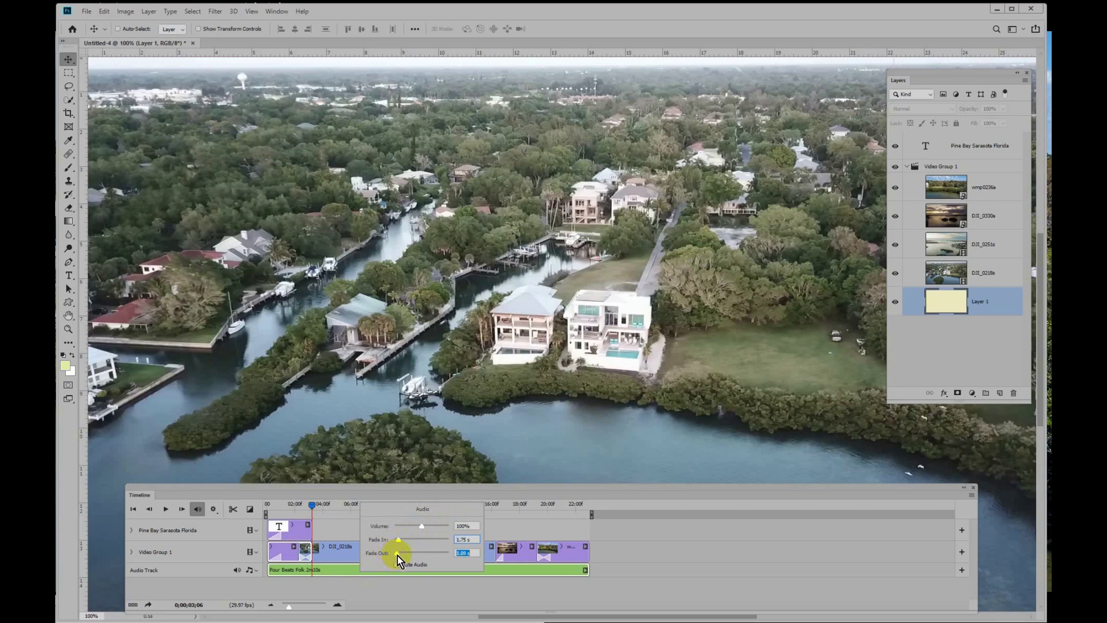
pyautogui.moveTo(397, 555); pyautogui.dragTo(399, 555)
pyautogui.click(627, 605)
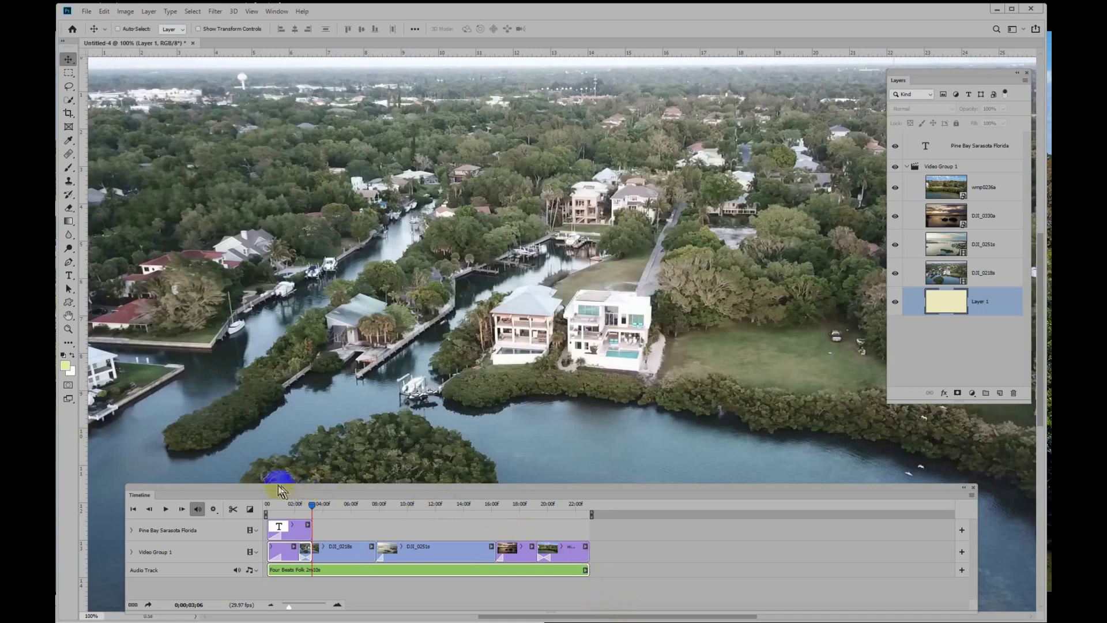
# - Add a Fade With White transition to the end of the wmp0236a clip and adjust its duration to about 28 frames
pyautogui.click(250, 509)
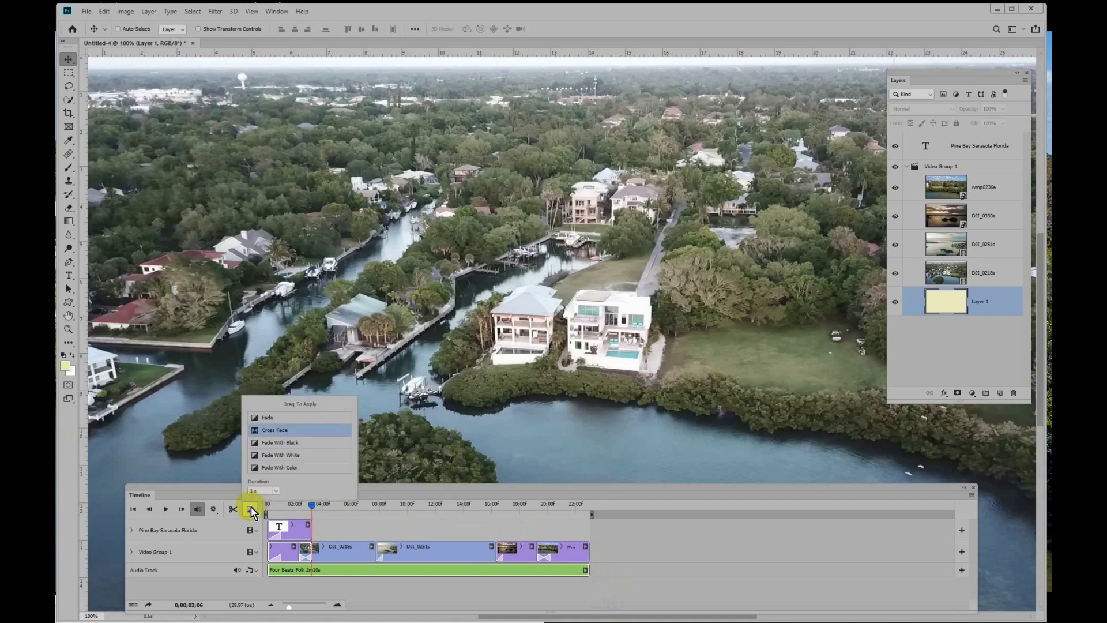
pyautogui.moveTo(296, 457)
pyautogui.mouseDown()
pyautogui.moveTo(539, 550)
pyautogui.moveTo(591, 558)
pyautogui.moveTo(582, 567)
pyautogui.moveTo(571, 559)
pyautogui.mouseUp()
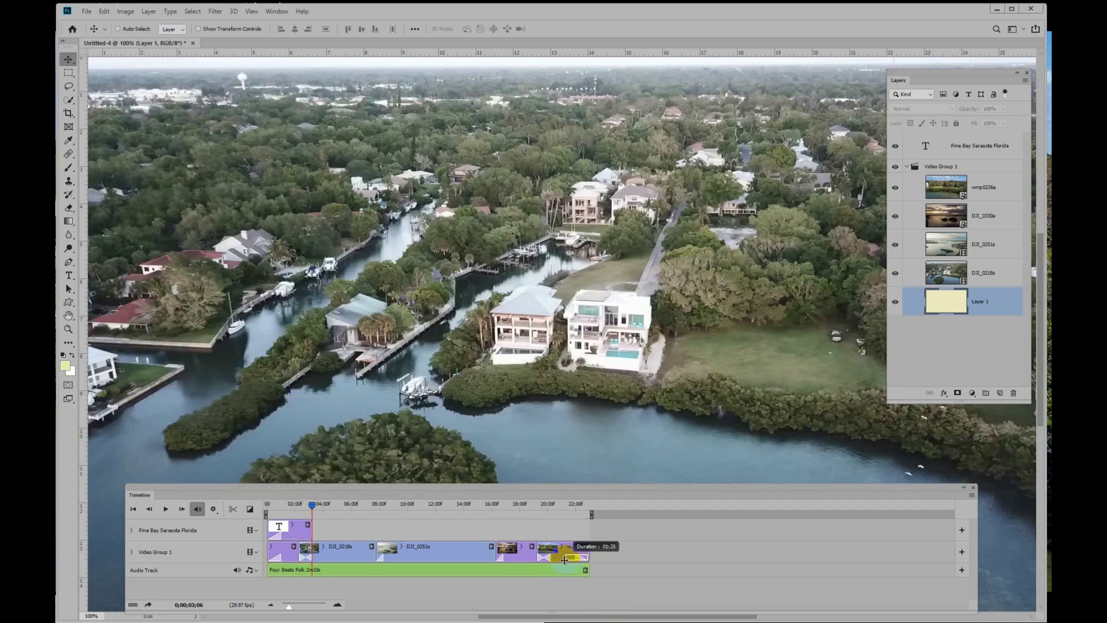
pyautogui.moveTo(572, 562); pyautogui.dragTo(577, 562)
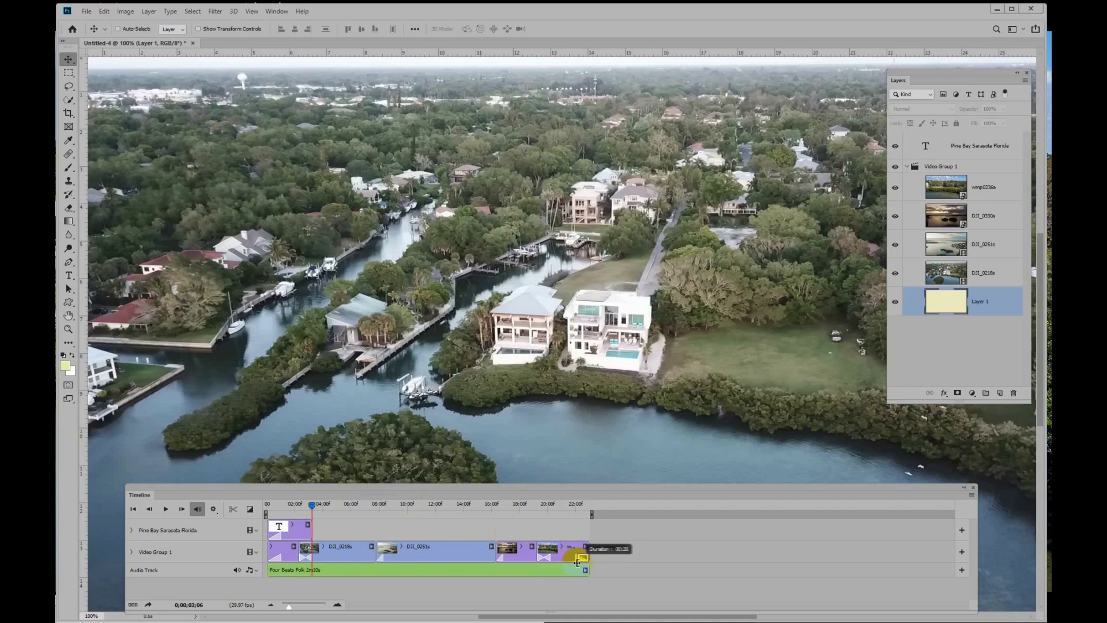
pyautogui.click(575, 569)
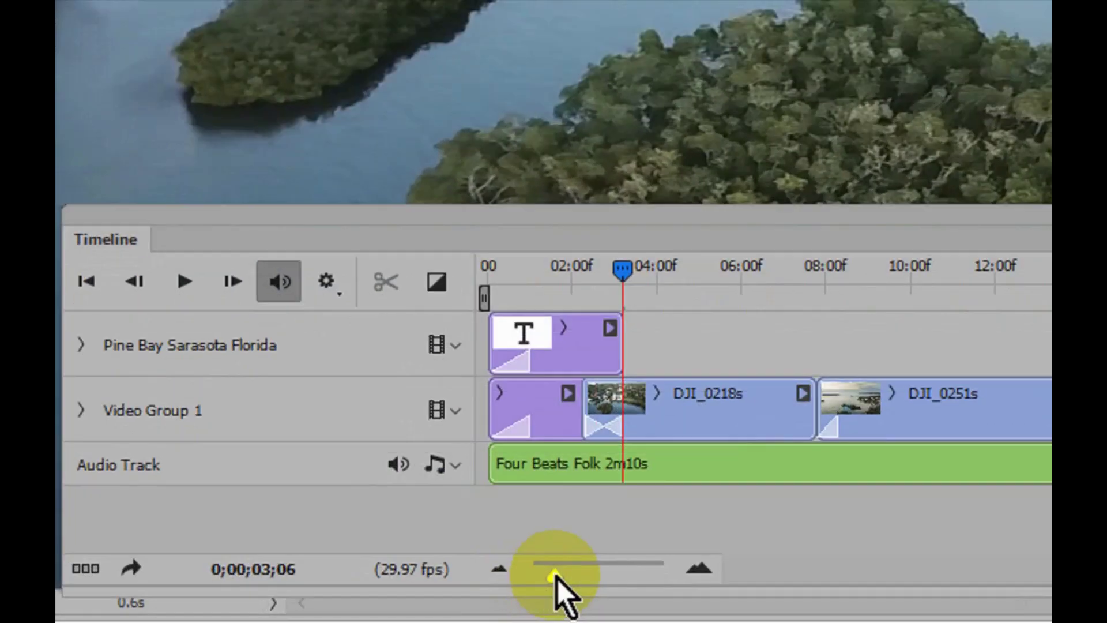
# - Play the whole video from the first frame to preview the transitions and music
pyautogui.moveTo(289, 608); pyautogui.dragTo(292, 607)
pyautogui.moveTo(562, 575); pyautogui.dragTo(563, 576)
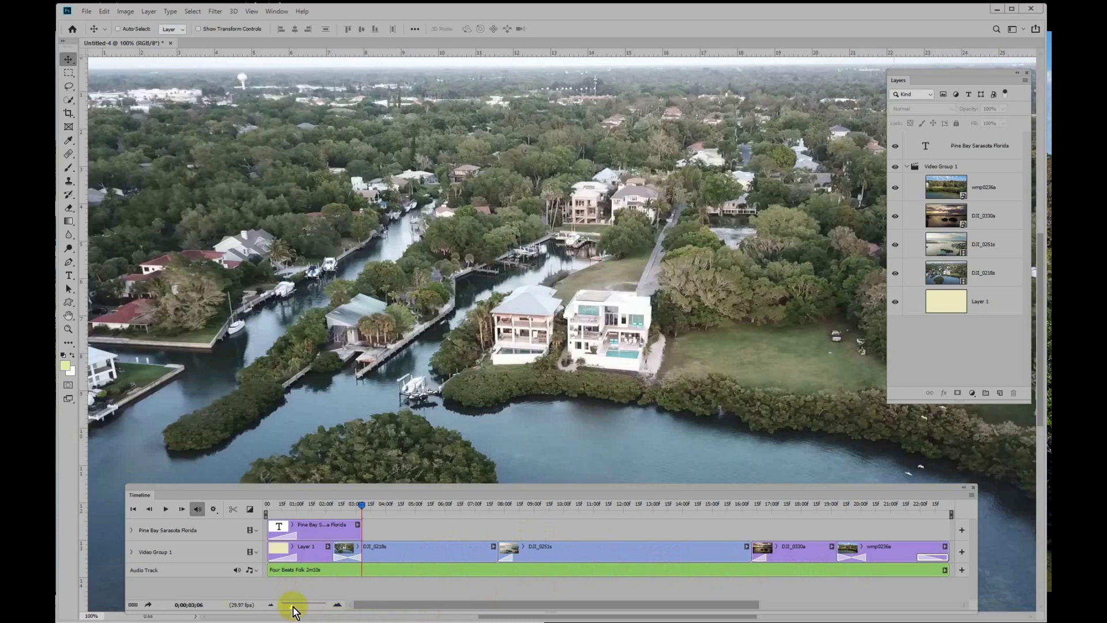
pyautogui.moveTo(291, 610); pyautogui.dragTo(291, 610)
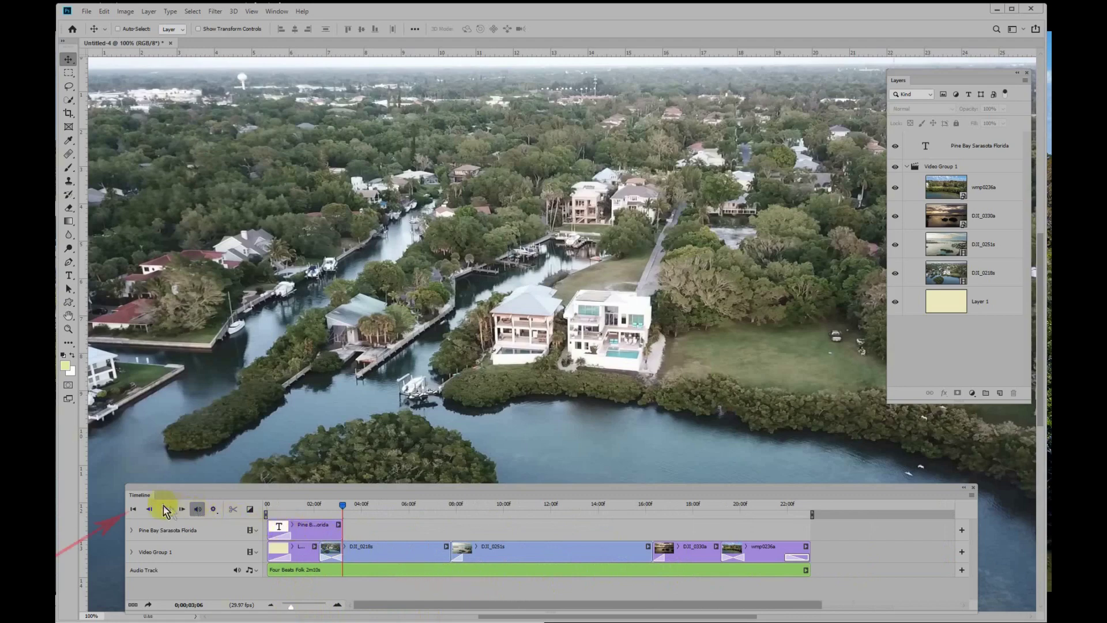
pyautogui.click(132, 510)
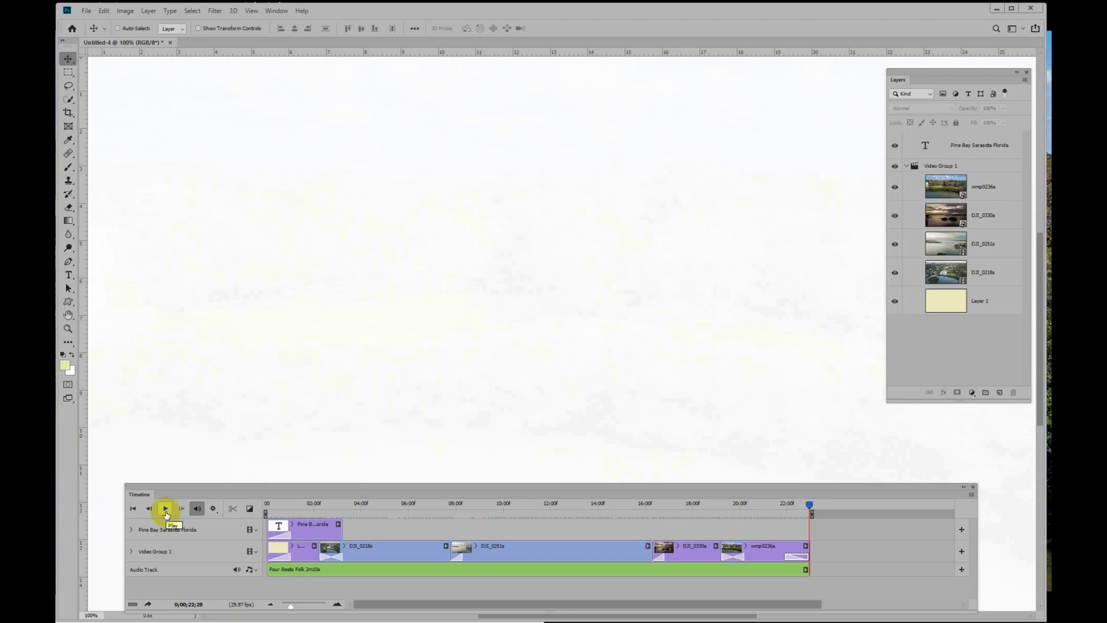
# - Shorten the title clip so it ends where the cross fade into DJI_0218s begins, just after two seconds
pyautogui.click(333, 535)
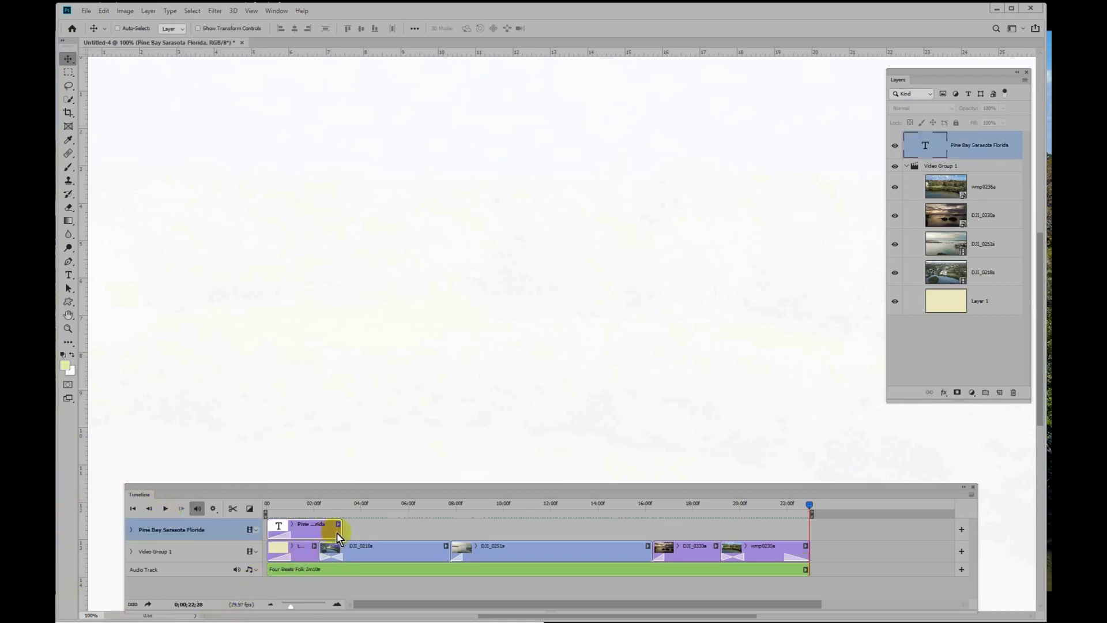
pyautogui.moveTo(339, 530); pyautogui.dragTo(317, 538)
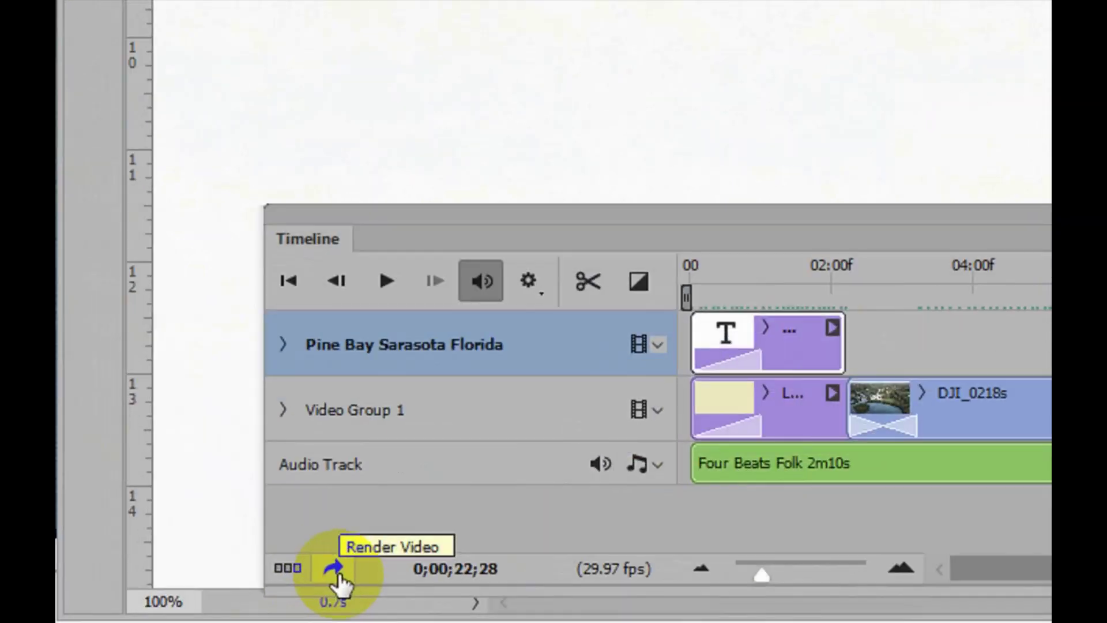
# - Render all frames as Untitled-4.mp4 with Adobe Media Encoder in H.264, High Quality preset, at 1920 x 1080 and 29.97 fps
pyautogui.click(335, 571)
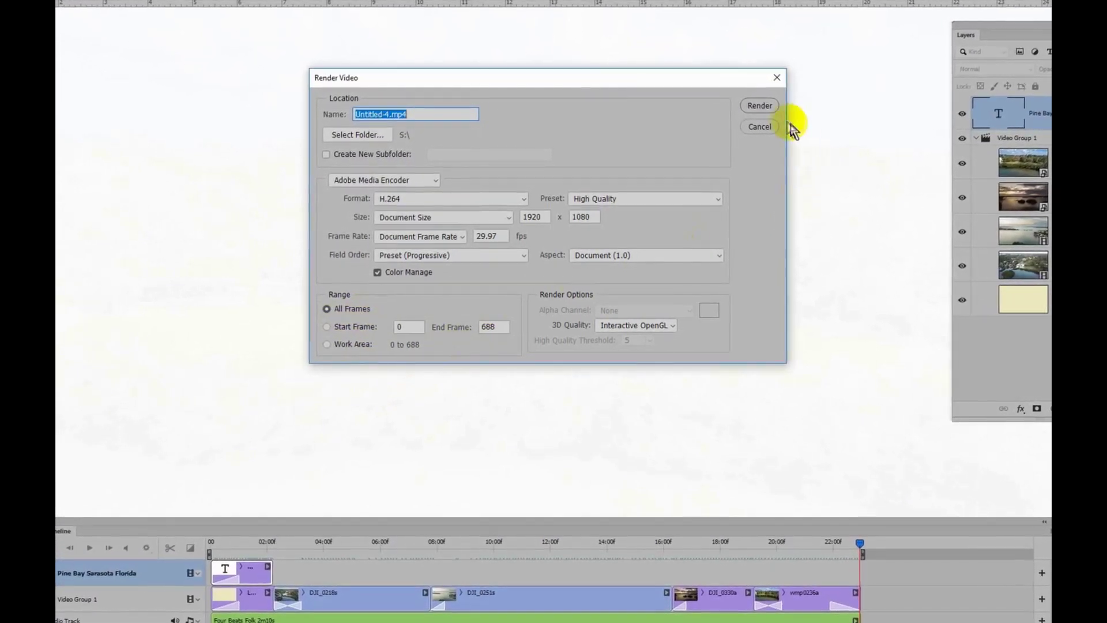
pyautogui.click(758, 104)
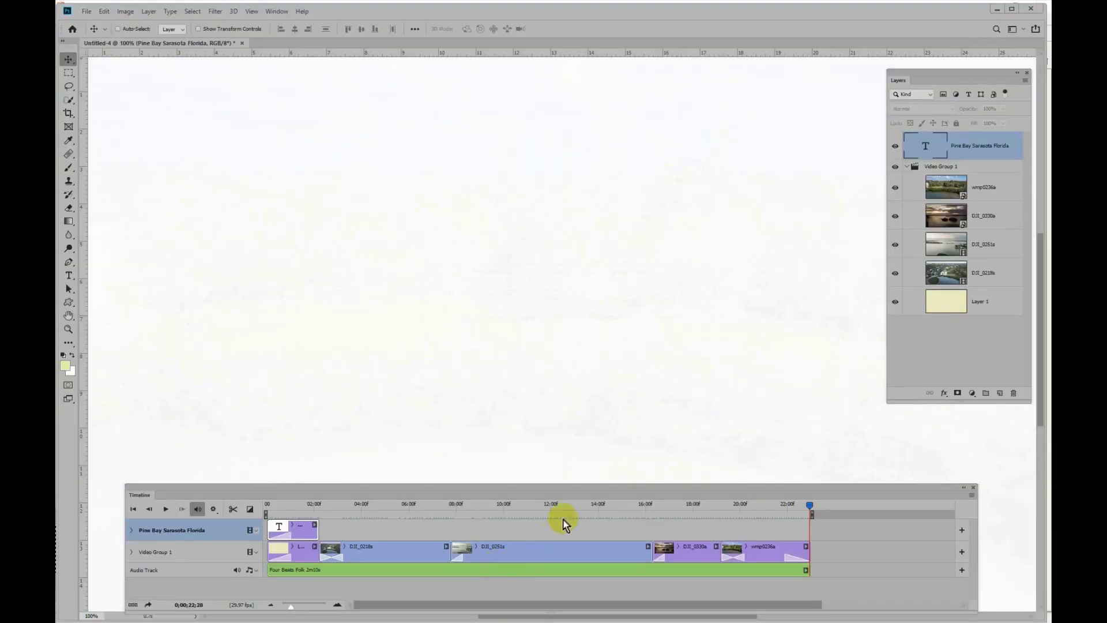
# - Switch to FastStone Image Viewer to check the rendered Untitled-4.mp4 in the S:\1a folder
pyautogui.hotkey('alt', 'Tab')
pyautogui.click(461, 366)
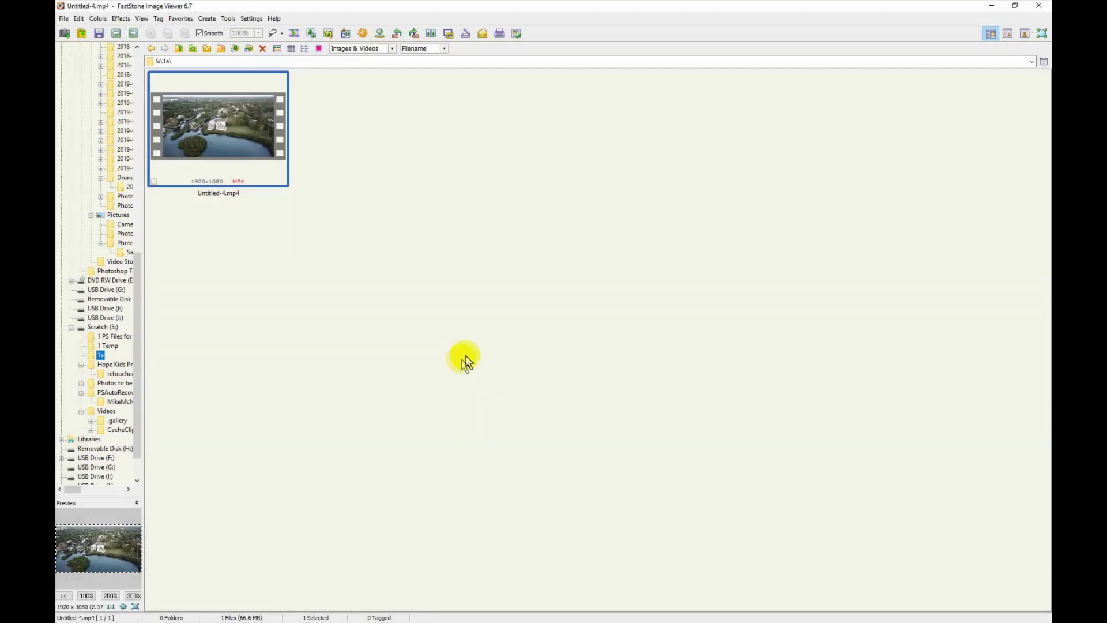